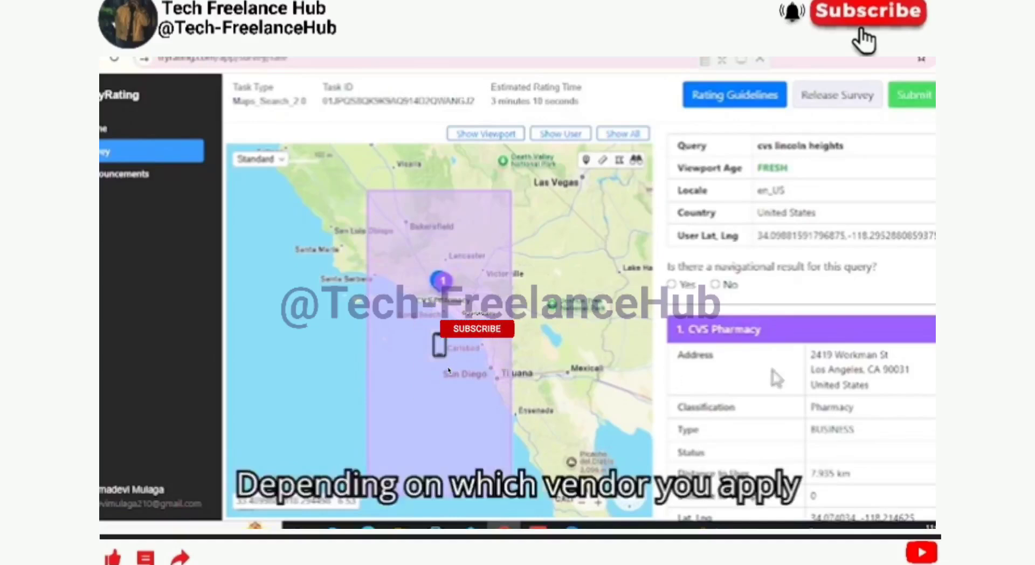
Step: Show the user's location on the CVS Pharmacy task map and collapse the side navigation
click(556, 135)
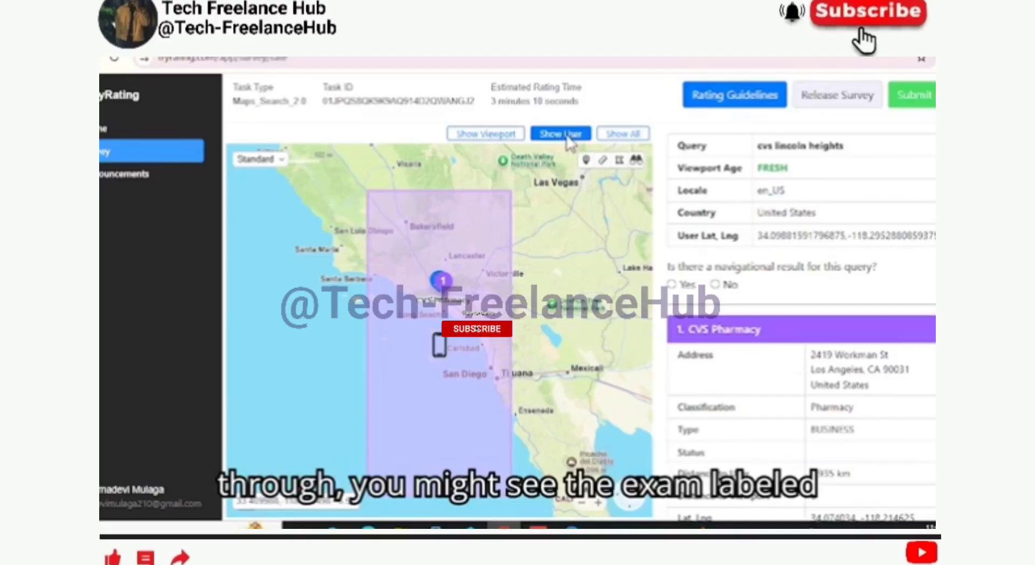
click(76, 95)
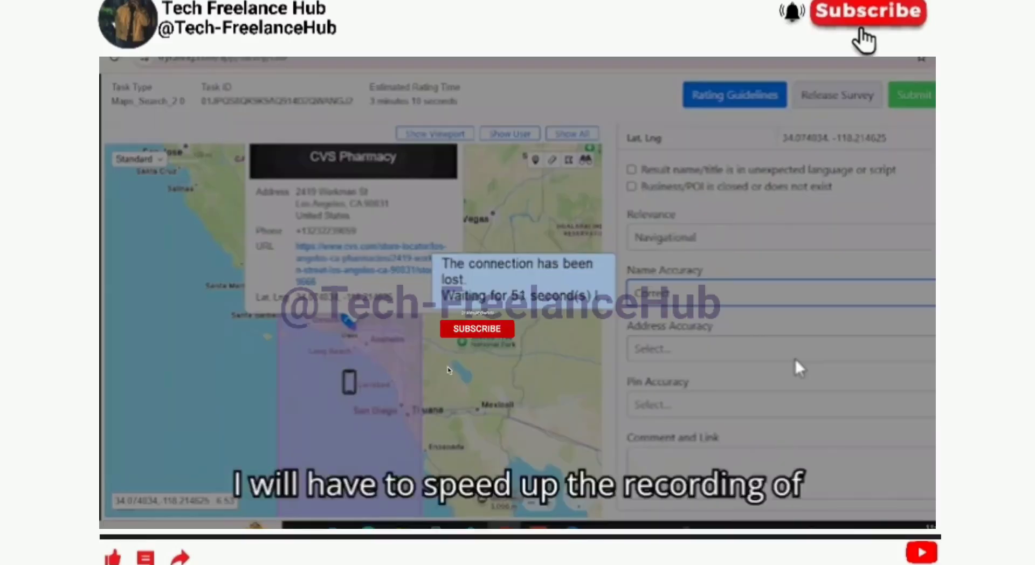
Step: Mark the CVS Pharmacy address Correct, check the pin in Hybrid view, and rate it Perfect
click(796, 360)
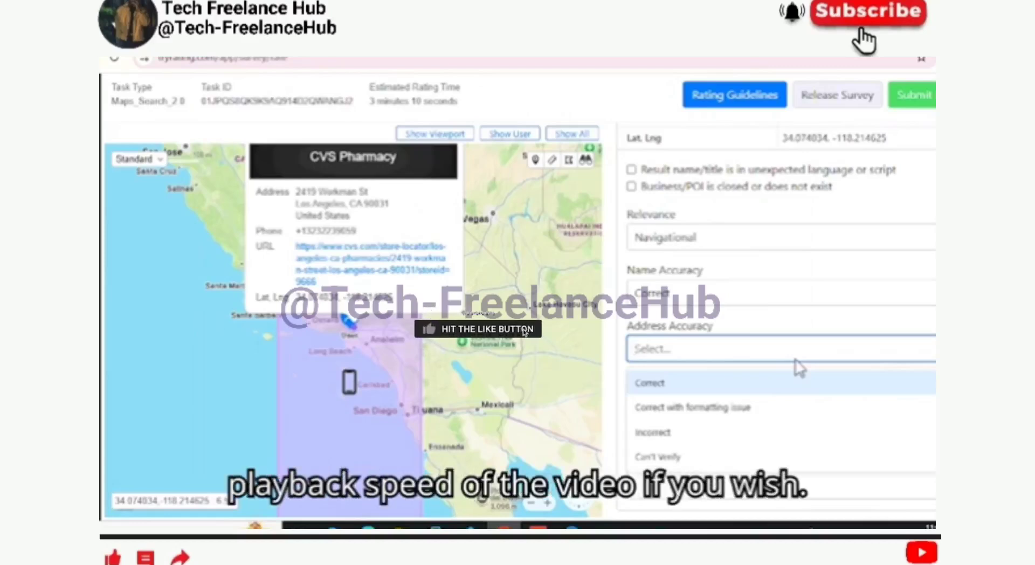
click(793, 384)
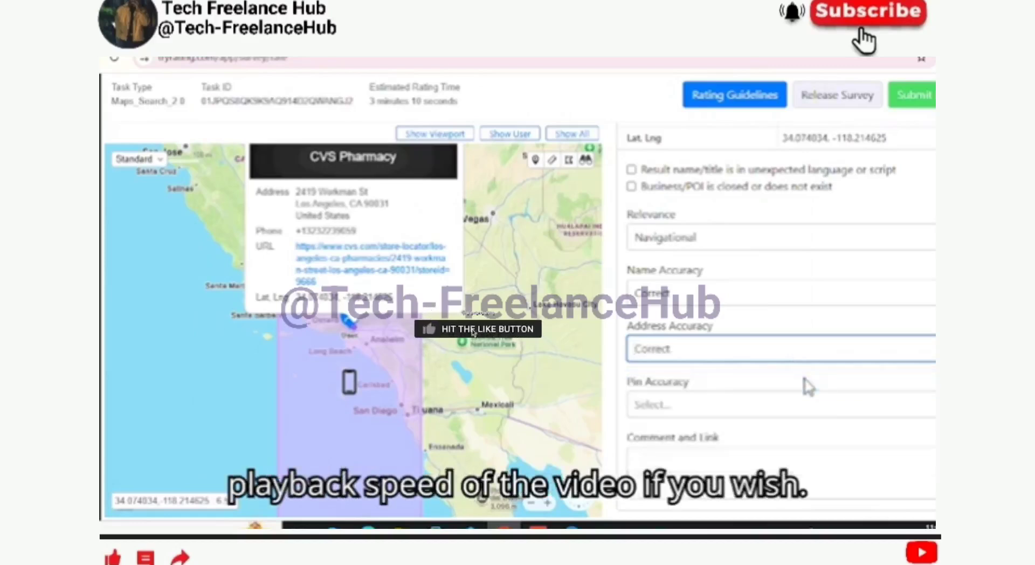
click(547, 503)
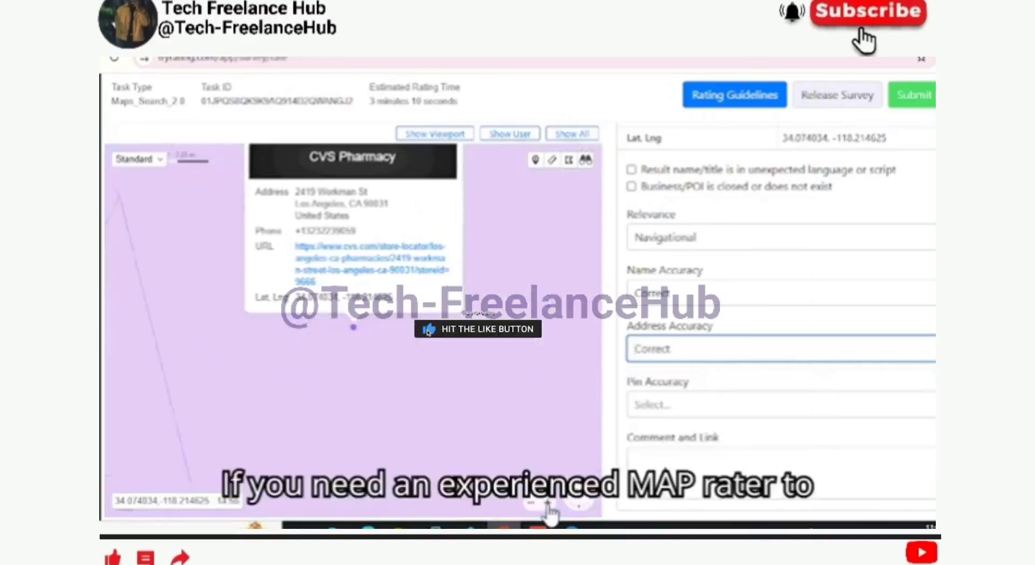
click(397, 414)
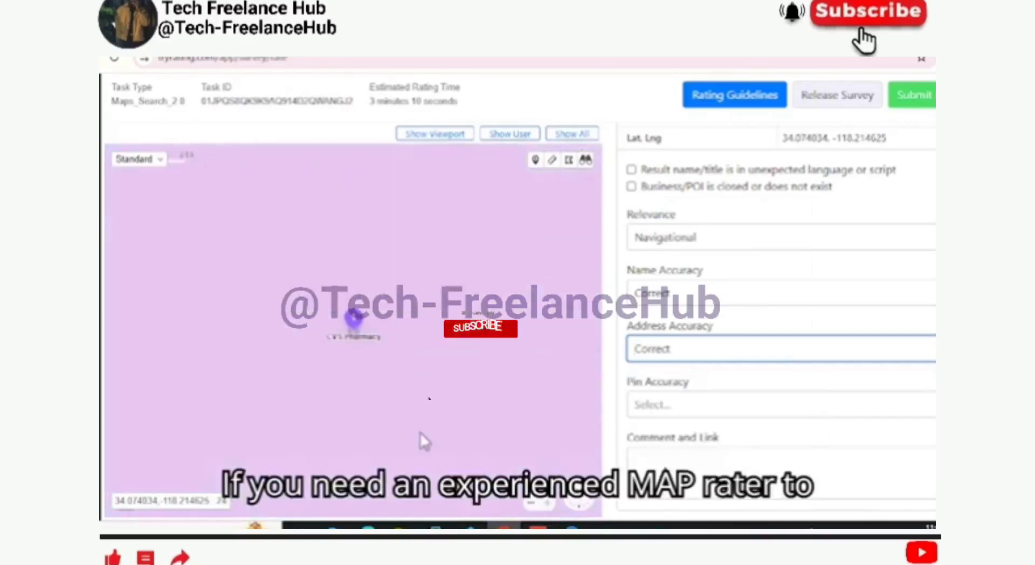
click(531, 502)
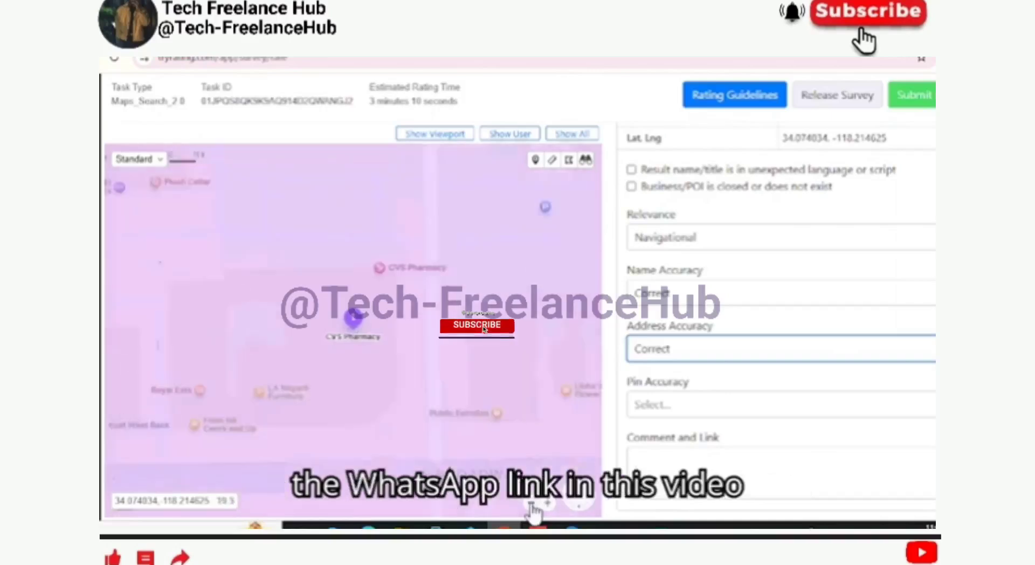
click(160, 159)
click(152, 182)
click(700, 412)
click(683, 448)
Step: Submit the CVS Pharmacy rating and open result 1 Biggby Coffee's website
scroll(776, 323, up, 5)
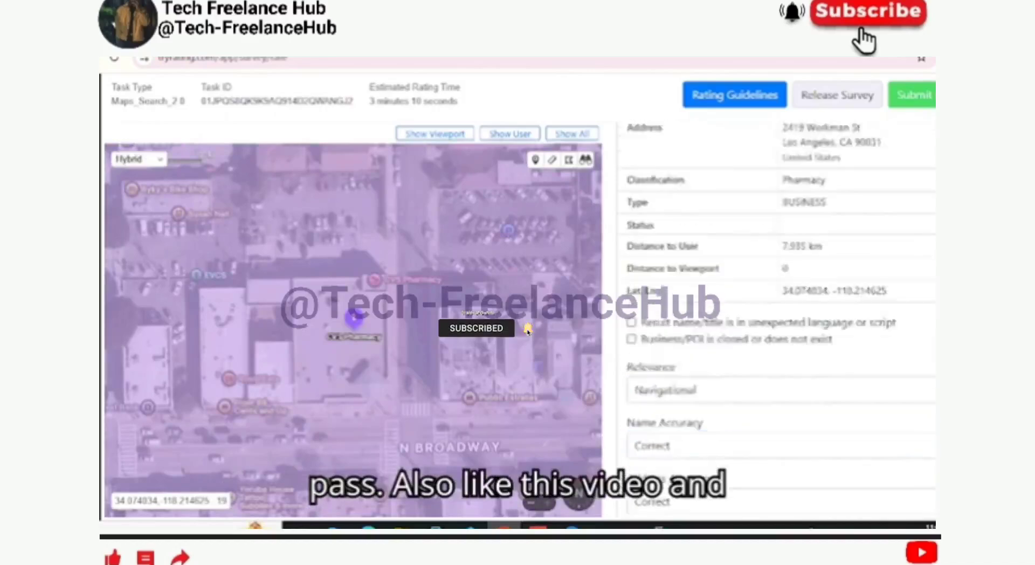
click(919, 101)
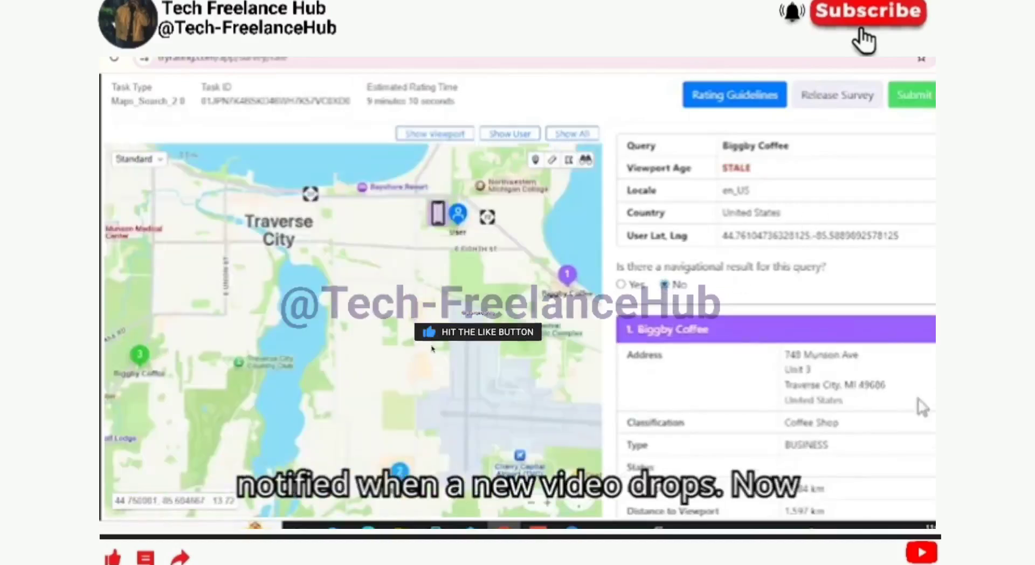
click(747, 333)
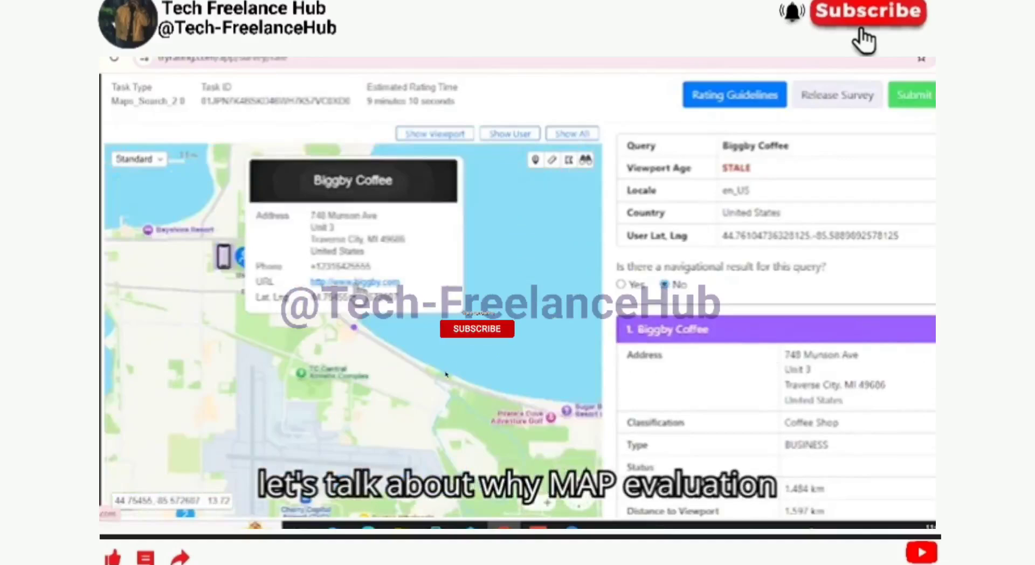
click(356, 285)
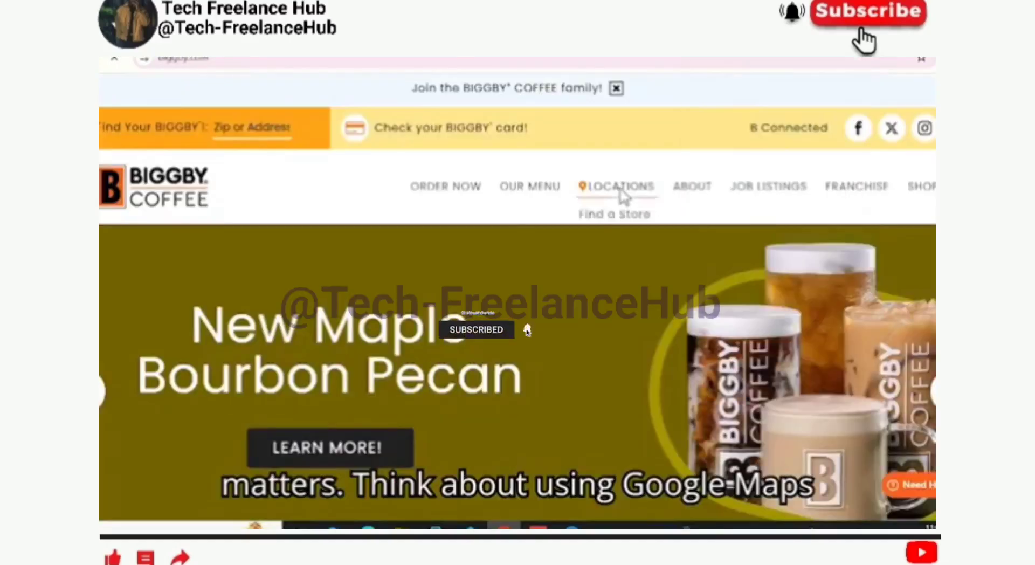
Step: View Biggby's store Locations page, then go back to the home page
click(621, 196)
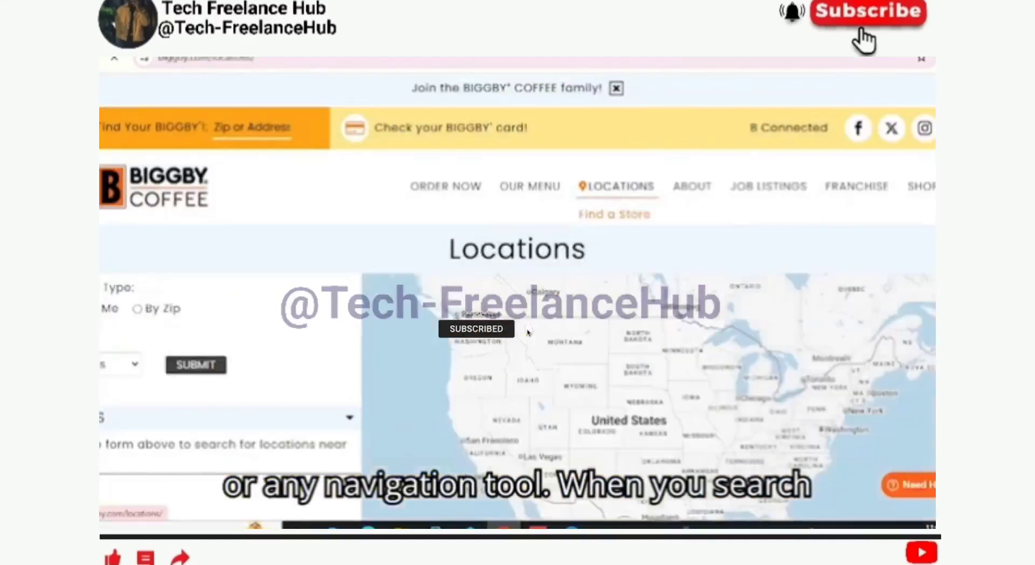
key(alt+Left)
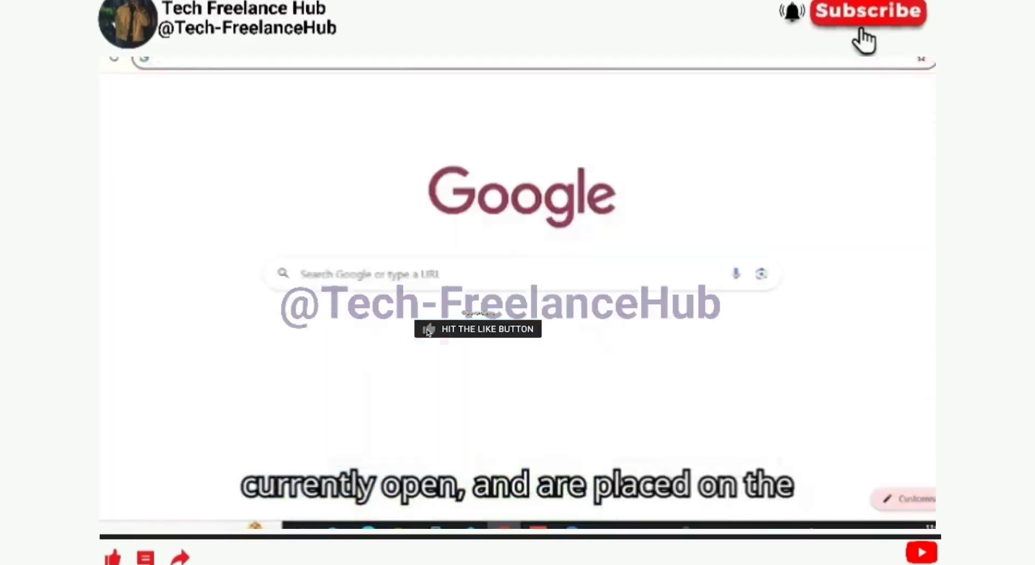
Step: Google 'biggby coffee' with the result's pasted full address
text(biggby coffee)
text(748 Munson AveUnit 3Traverse City, MI 49686United States)
key(Return)
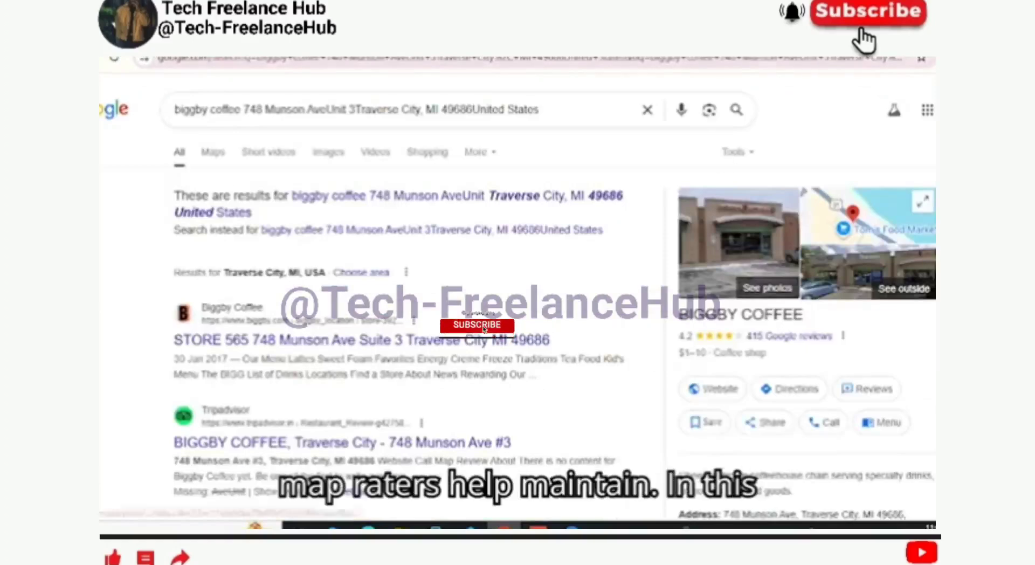
scroll(526, 332, down, 7)
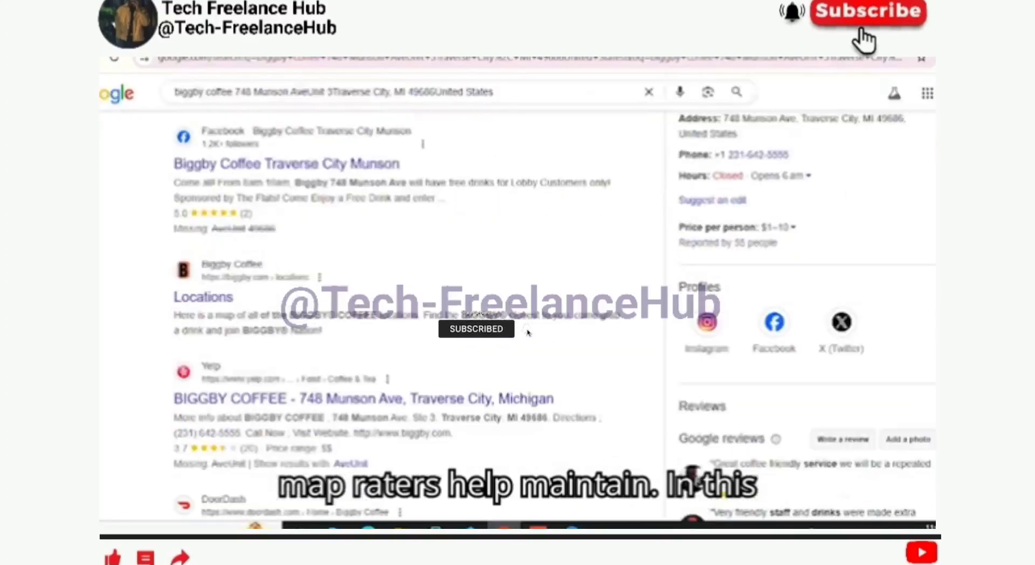
Step: Confirm the Munson Ave store on its Facebook page, then return to TryRating
click(254, 174)
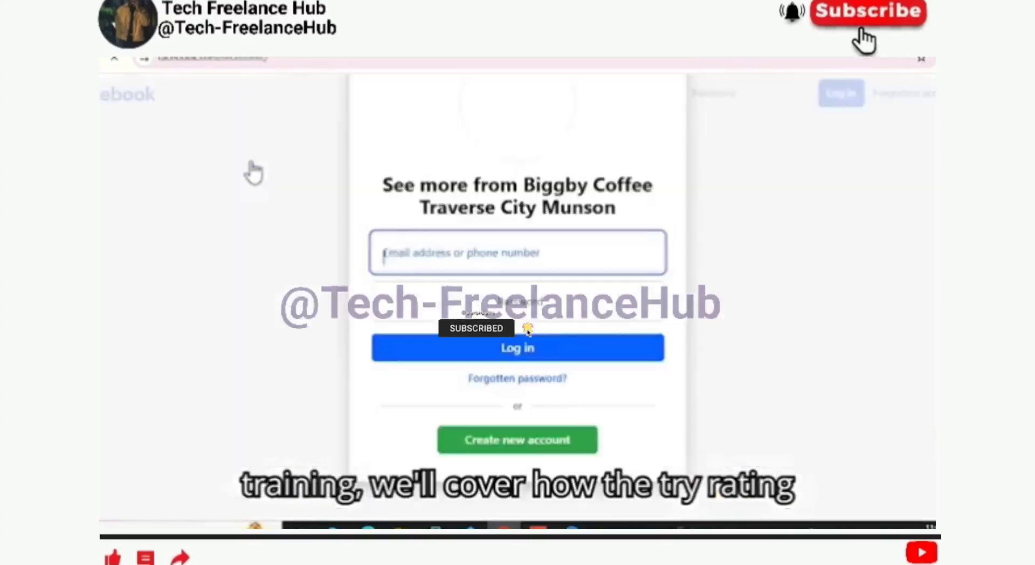
click(663, 103)
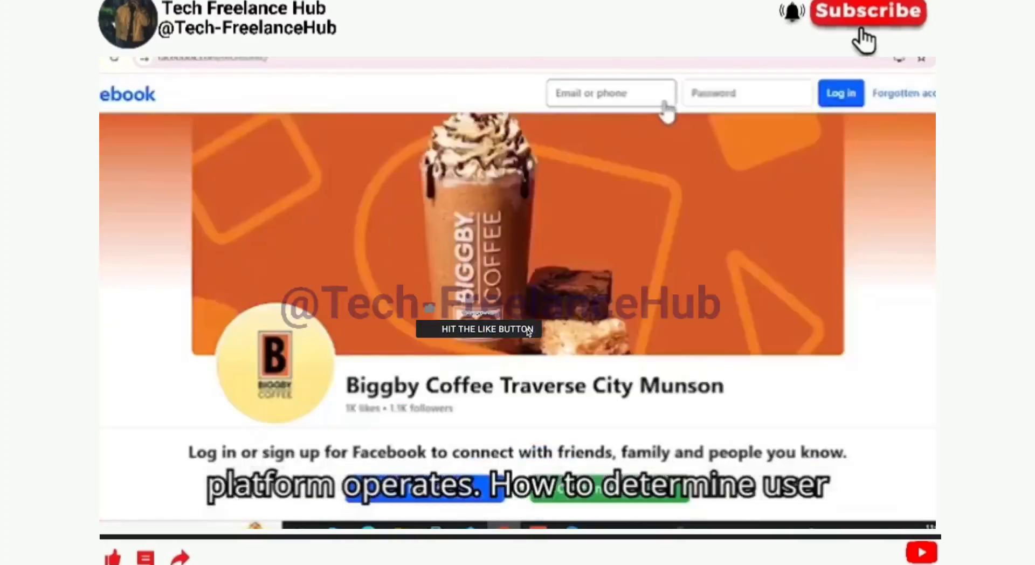
scroll(517, 269, down, 5)
scroll(518, 270, down, 2)
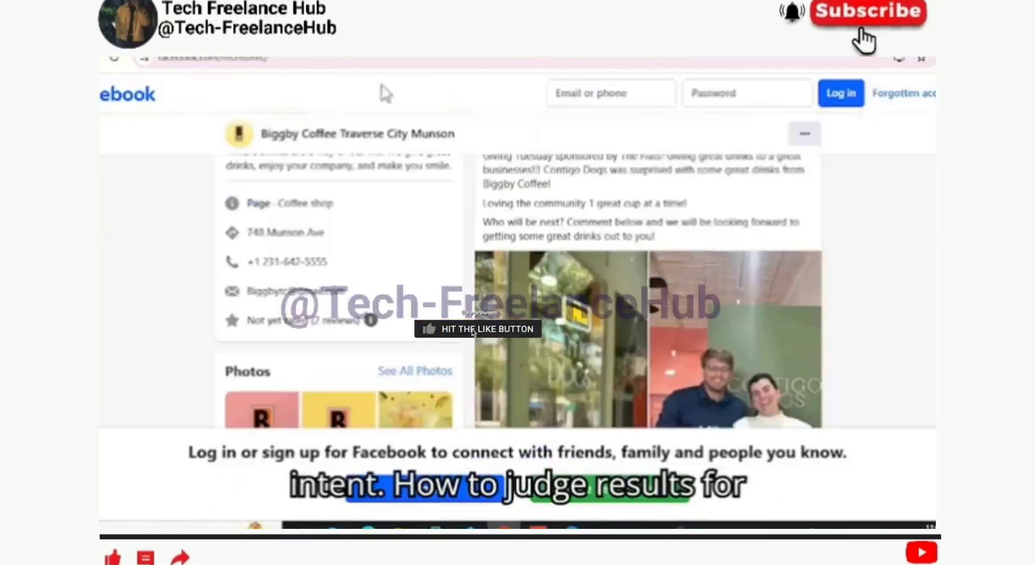
click(377, 35)
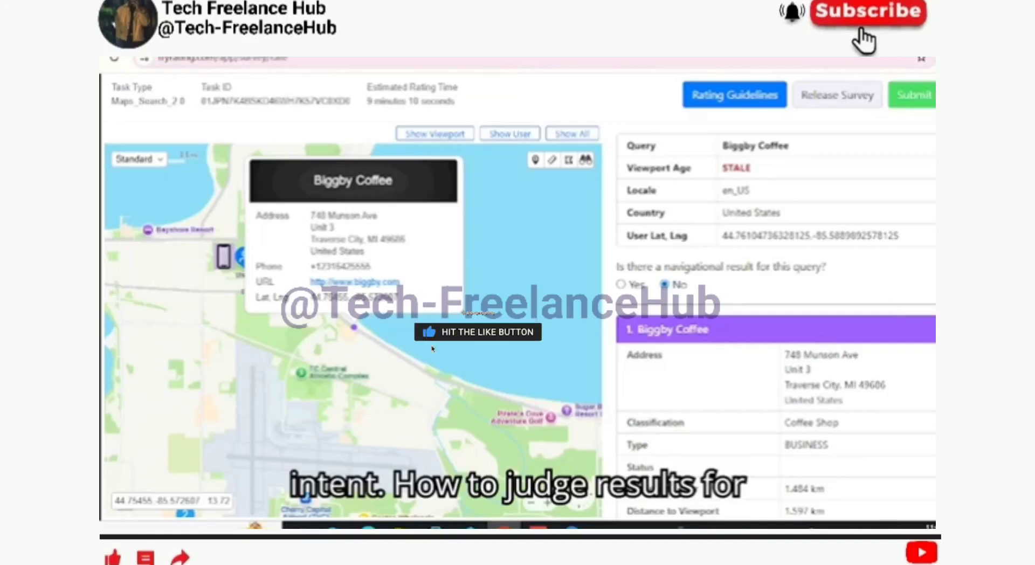
Step: Rate the Biggby Coffee result's relevance Excellent, with name and address Correct
scroll(829, 342, down, 5)
click(739, 259)
click(669, 321)
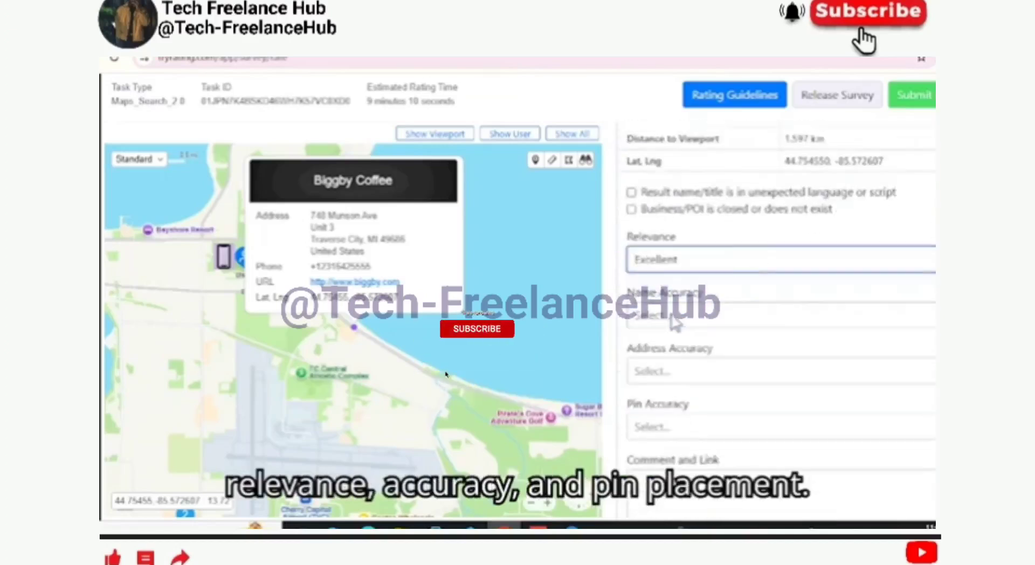
click(663, 316)
click(663, 376)
click(663, 371)
click(663, 404)
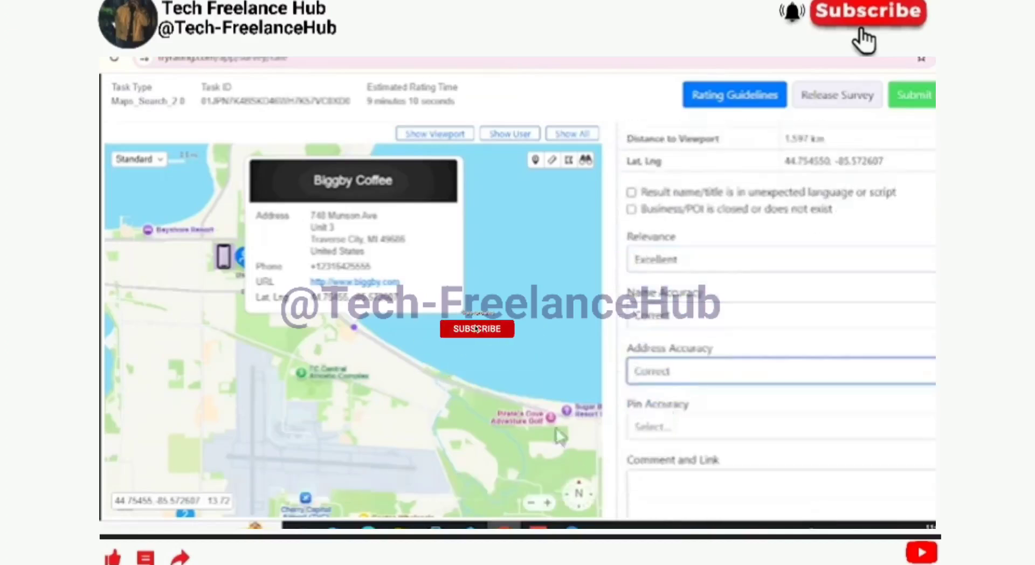
Step: Inspect the pin in Hybrid satellite view and rate its accuracy Approximate
click(548, 503)
click(528, 504)
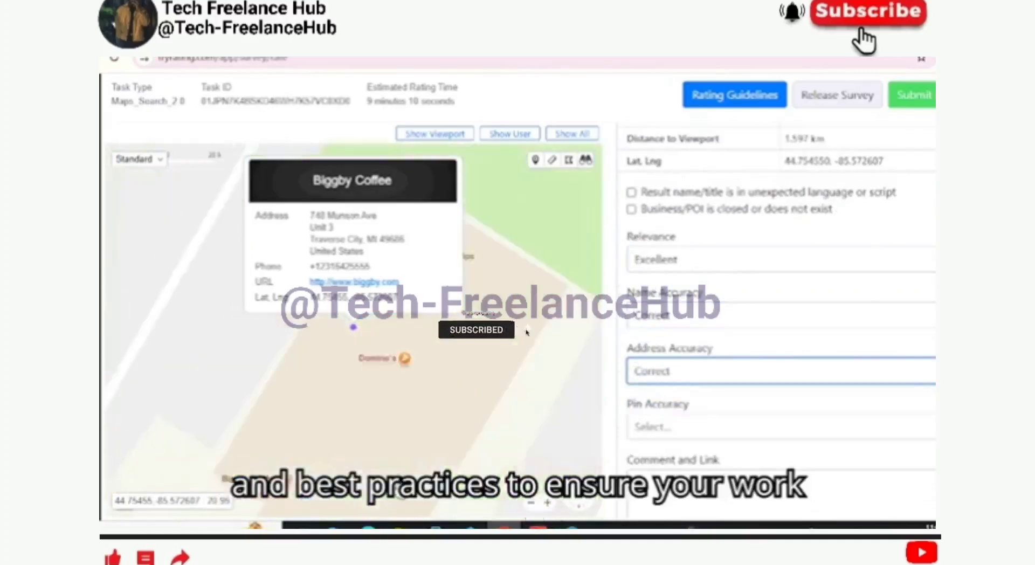
scroll(388, 387, down, 2)
click(207, 227)
click(149, 163)
click(153, 185)
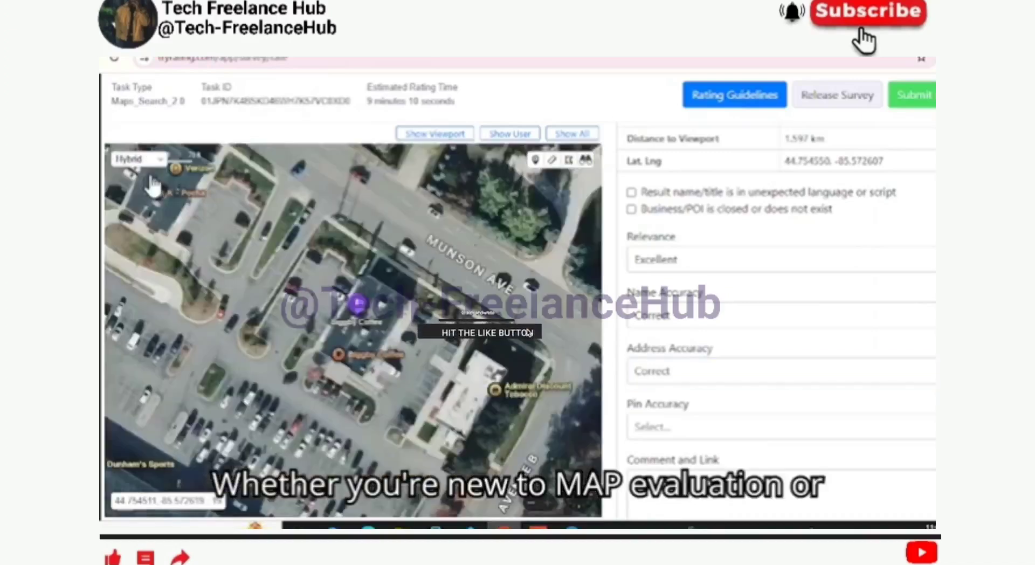
click(702, 429)
click(679, 319)
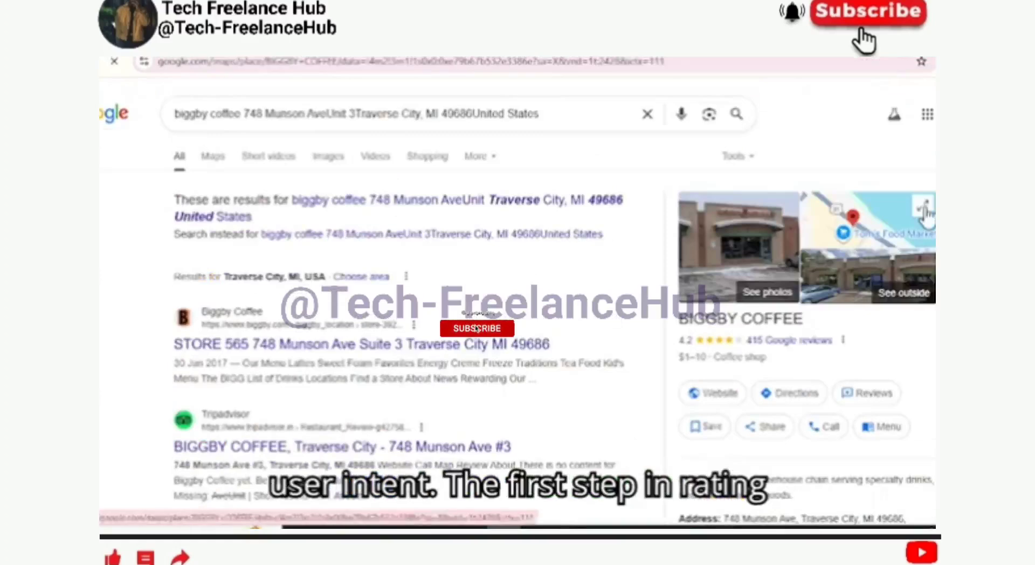
Step: Check the Biggby Coffee building in Google Maps, then change the first result's Pin Accuracy to Perfect
click(925, 215)
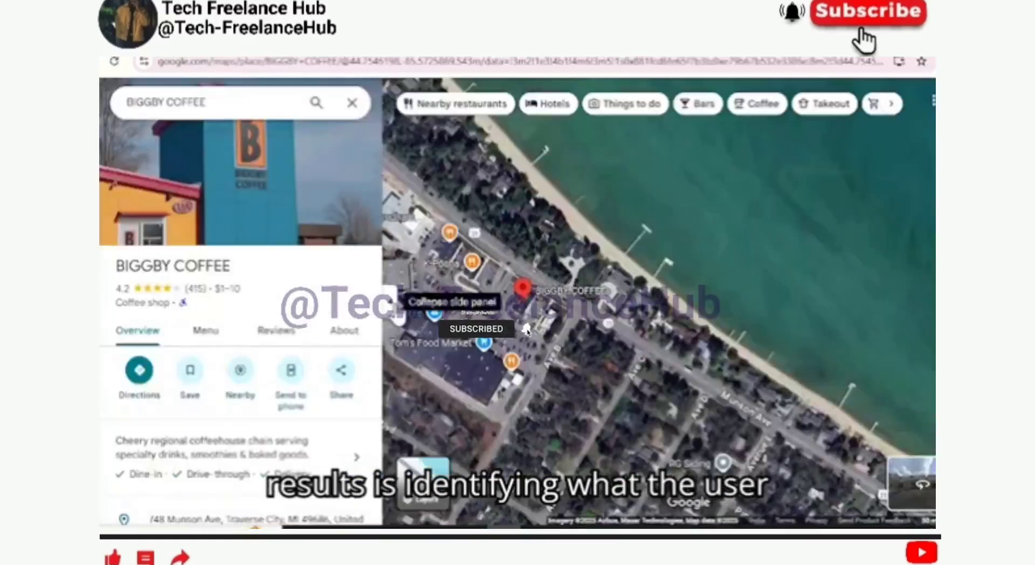
click(388, 310)
click(940, 469)
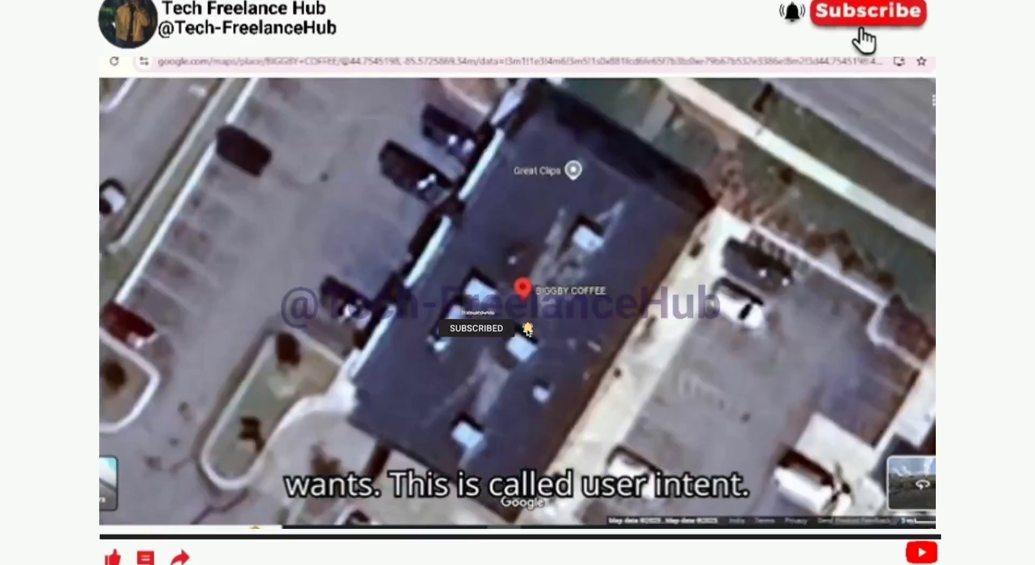
click(940, 495)
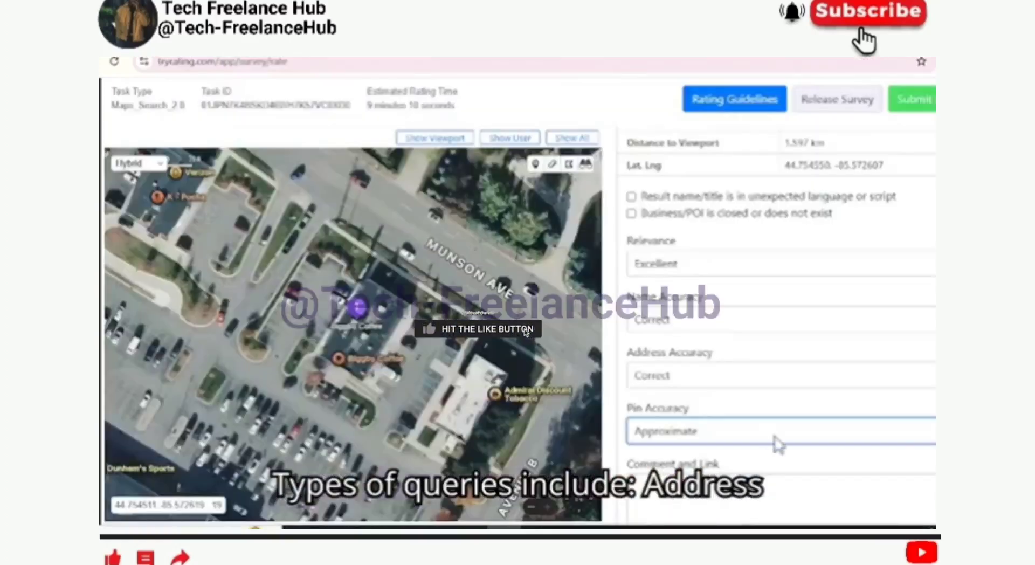
click(774, 434)
click(664, 299)
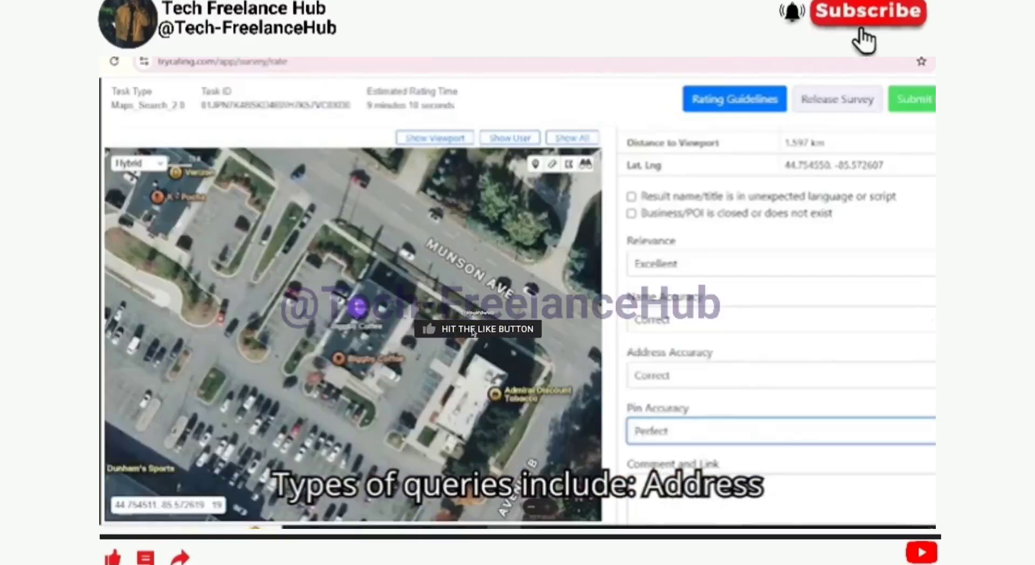
scroll(664, 299, down, 5)
scroll(710, 275, down, 1)
click(709, 269)
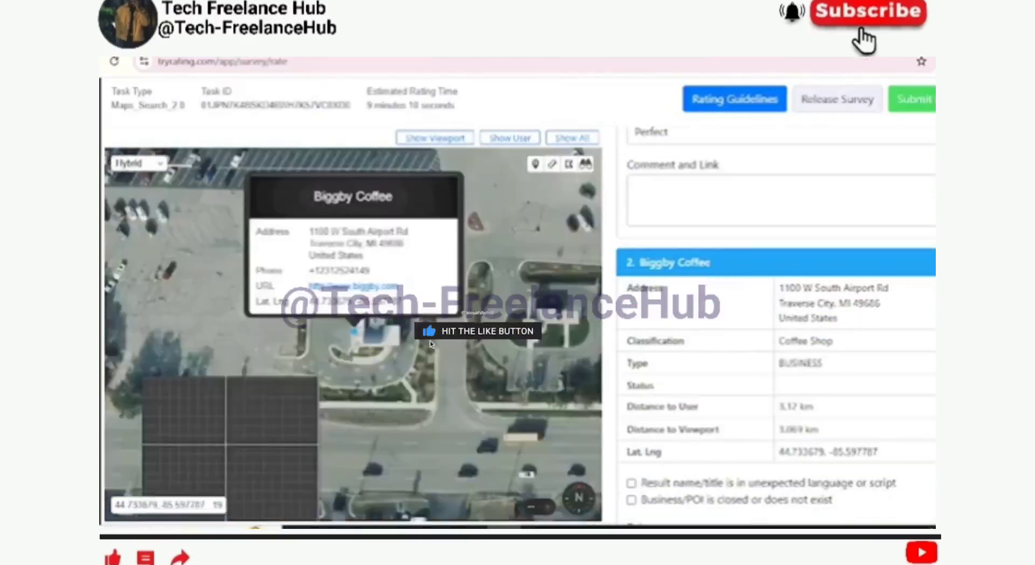
click(394, 369)
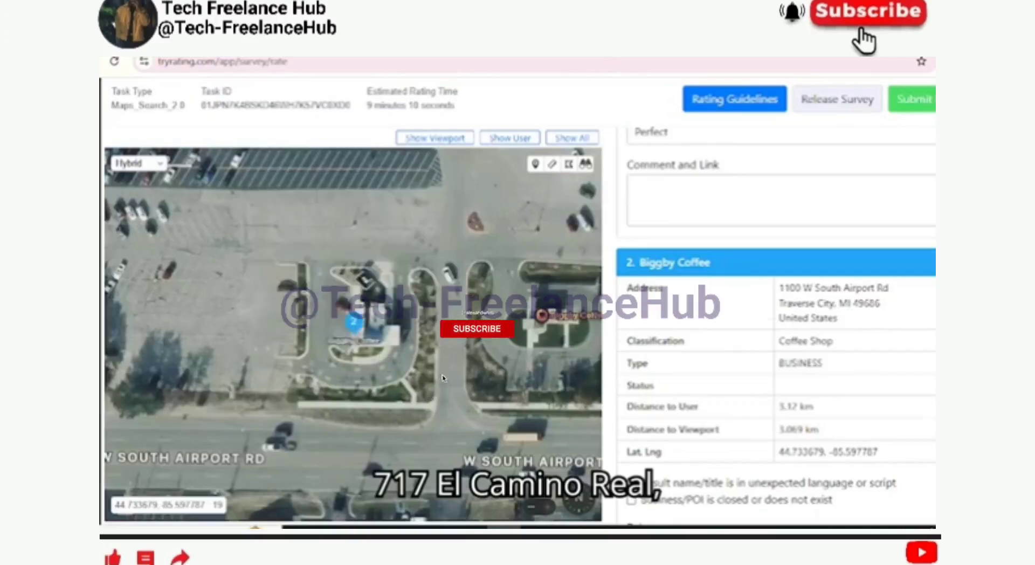
scroll(753, 322, down, 5)
click(753, 366)
click(753, 442)
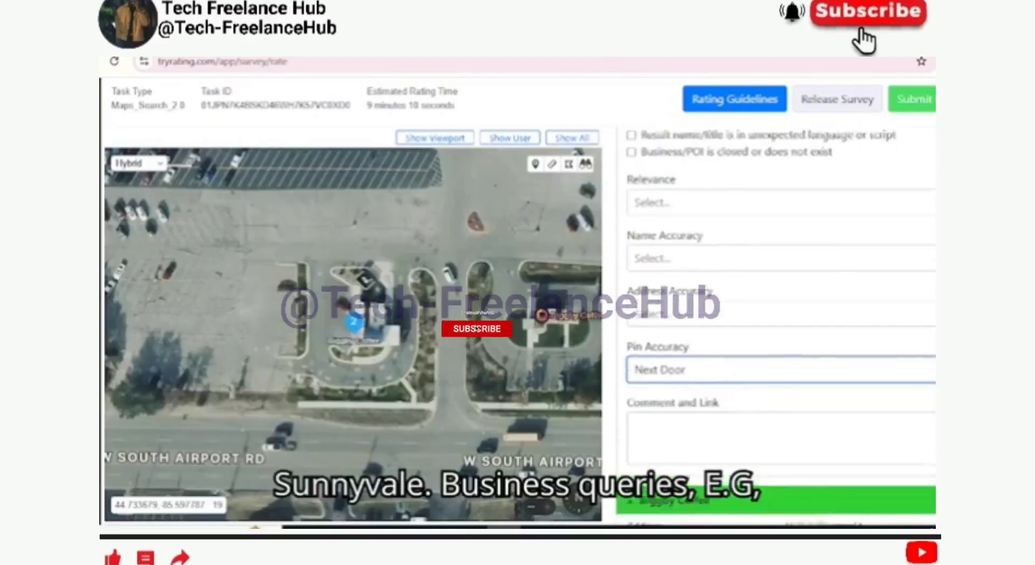
scroll(753, 377, down, 5)
scroll(753, 324, up, 1)
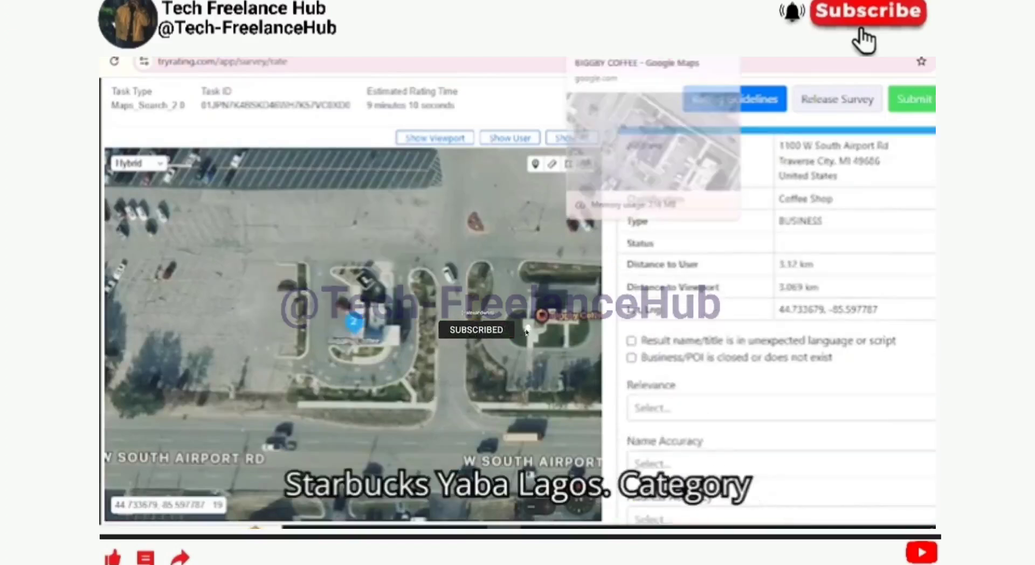
click(609, 41)
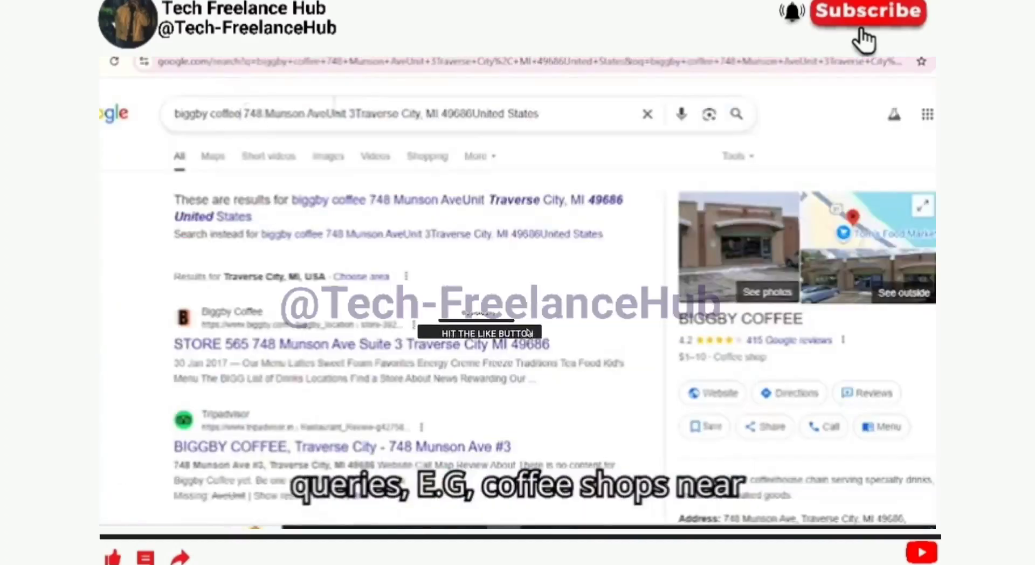
Step: Replace the search address with 1100 W South Airport Rd and review the Google results
drag(241, 115, 579, 117)
text(1100 W South Airport RdTraverse City, MI 49686United States)
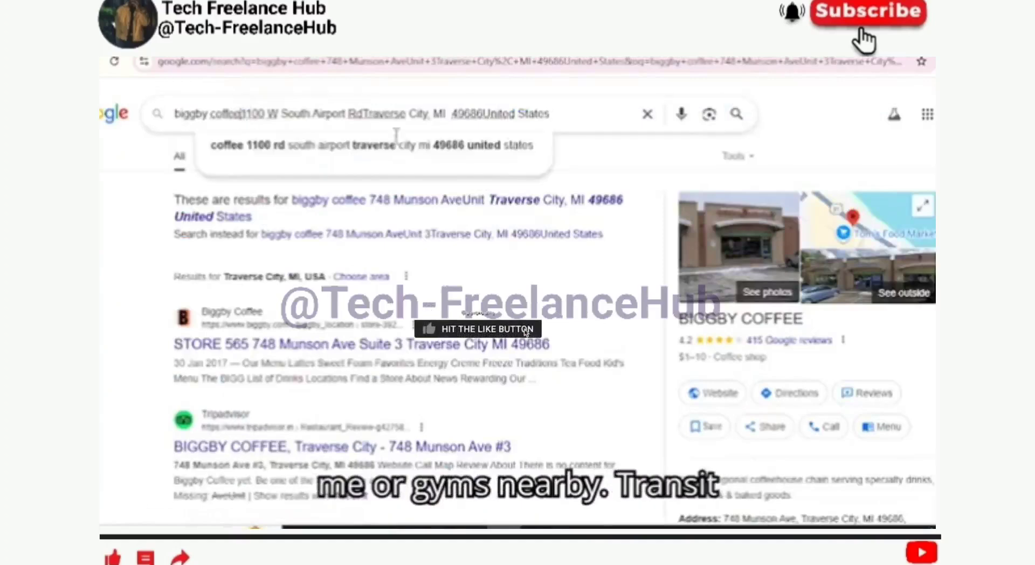
key(Return)
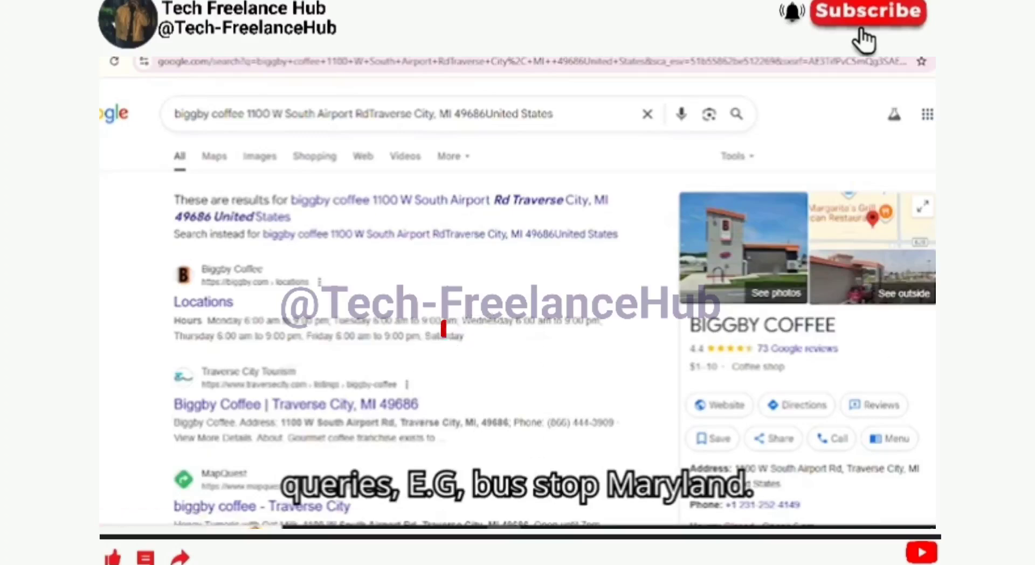
scroll(429, 398, down, 5)
click(291, 38)
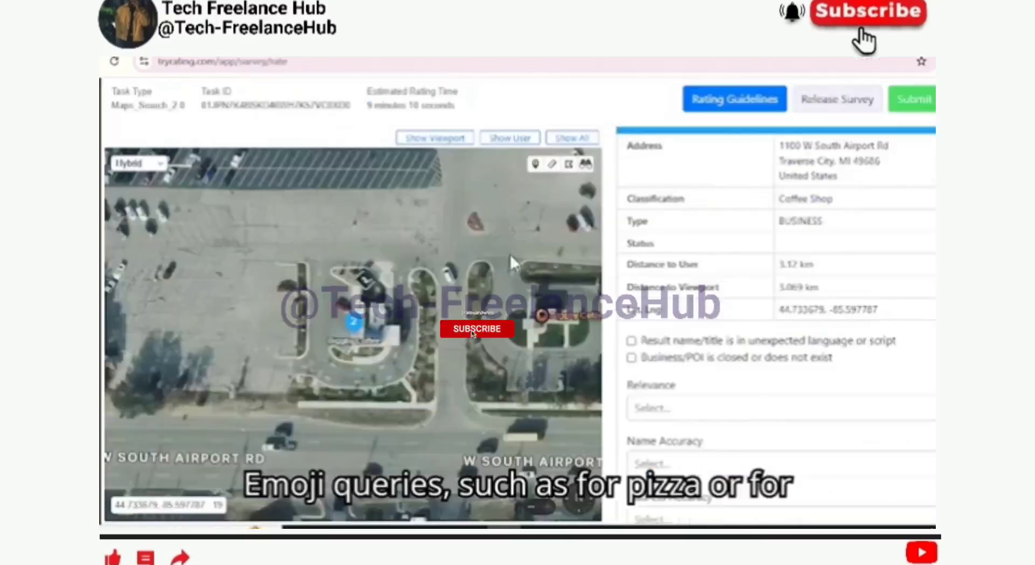
Step: Mark result 2's Name Accuracy and Address Accuracy as Correct
scroll(677, 302, down, 4)
click(677, 265)
click(677, 316)
click(677, 300)
click(686, 358)
Step: Comment that the pin fell on the property next to the intended one, justifying its rating
click(677, 439)
text(pin gell)
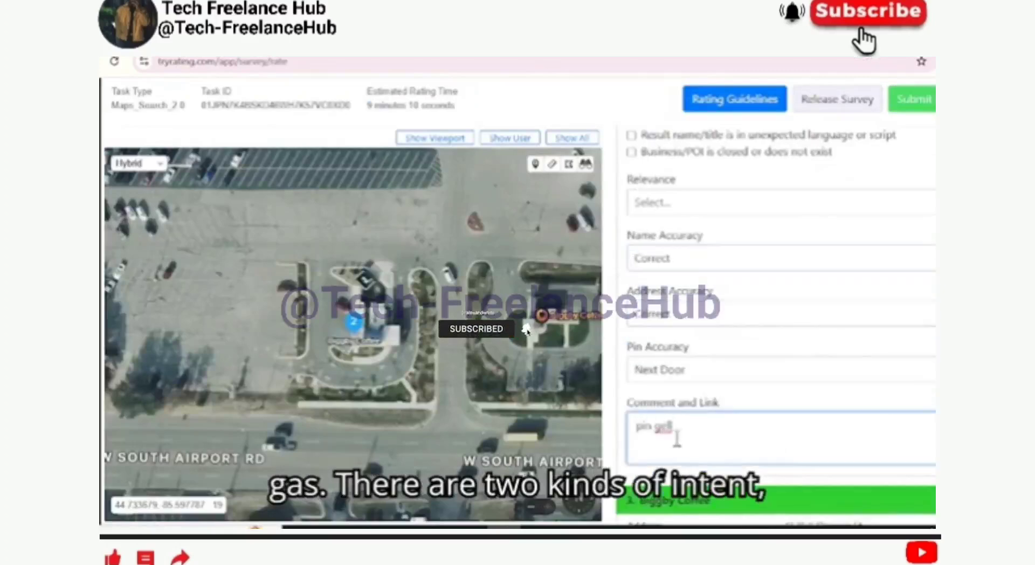
key(BackSpace)
key(BackSpace)
key(BackSpace)
key(BackSpace)
text(fell  on the property next to the)
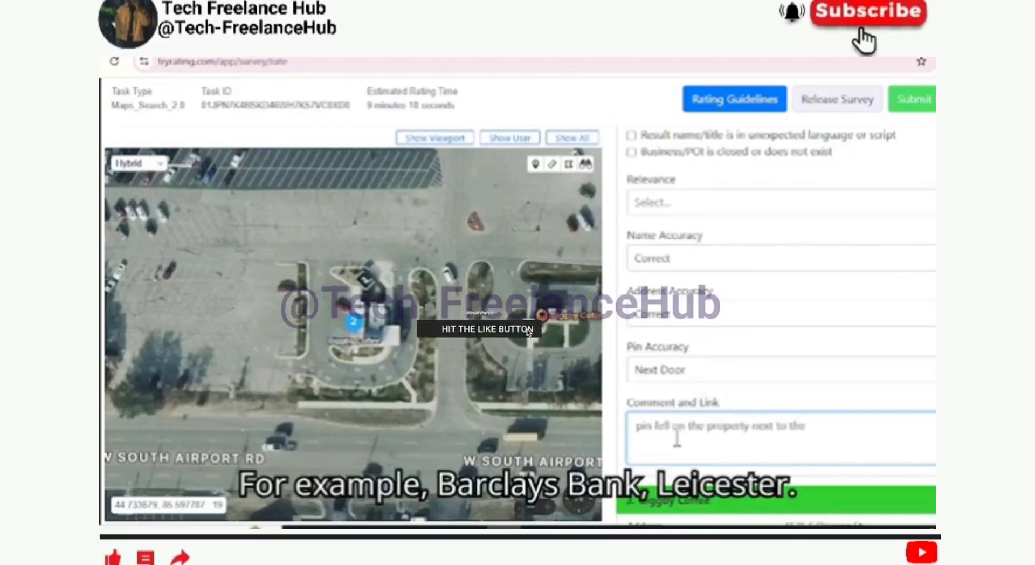
text( intended one. hence it is assigned a pin rating of Next door)
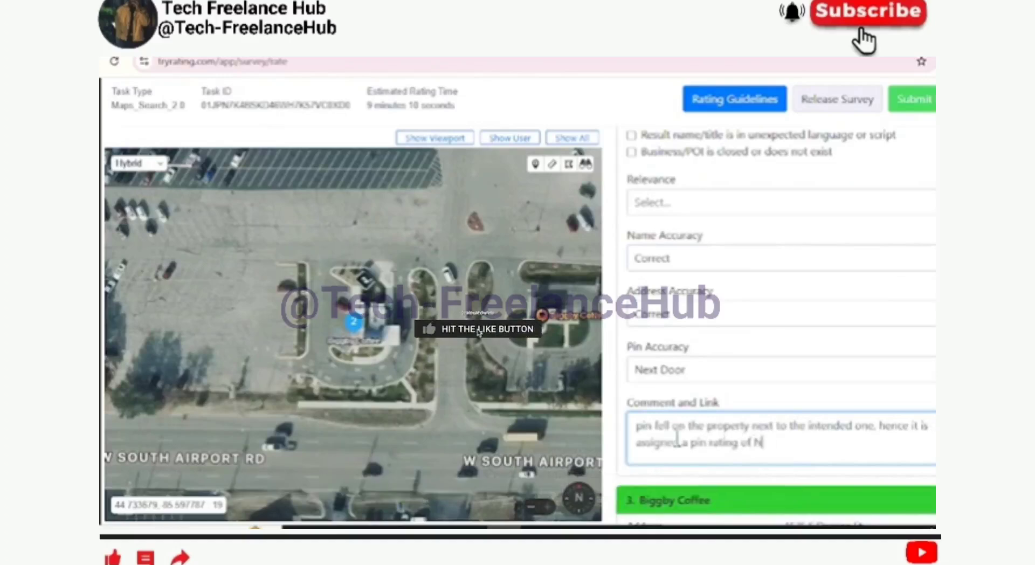
click(532, 509)
scroll(790, 465, down, 6)
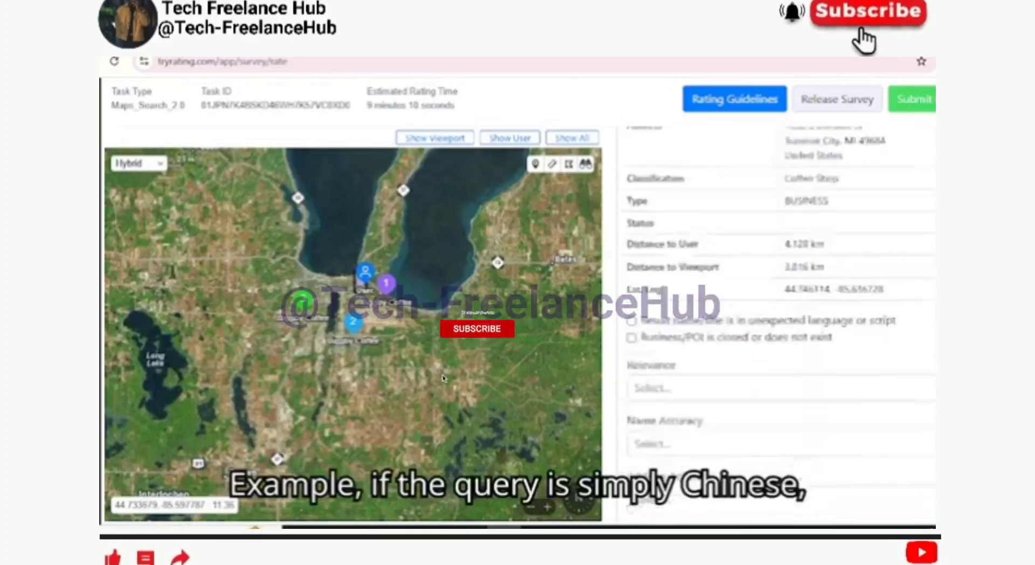
Step: Demote result 2's relevance to Good with a Distance/Prominence issue, noting 'Demoted relevance to good for distance.'
scroll(749, 178, down, 5)
click(751, 164)
click(649, 252)
click(631, 203)
click(636, 425)
text(Demoted relevance to good for distance. pin fell on the)
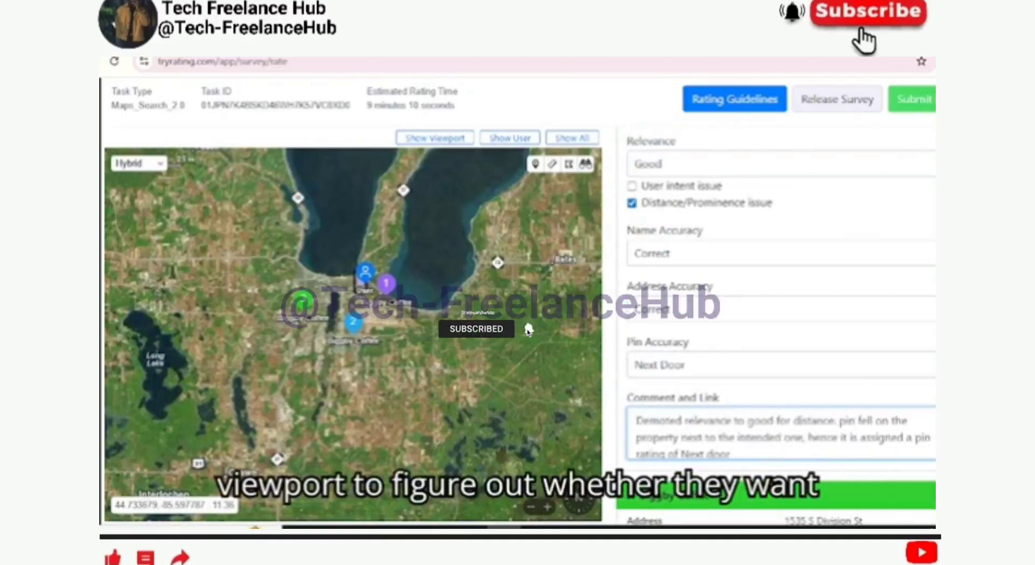
Step: Show result 3 on the map and Google its 1535 S Division St address
scroll(826, 446, down, 4)
scroll(827, 447, up, 6)
scroll(826, 446, down, 4)
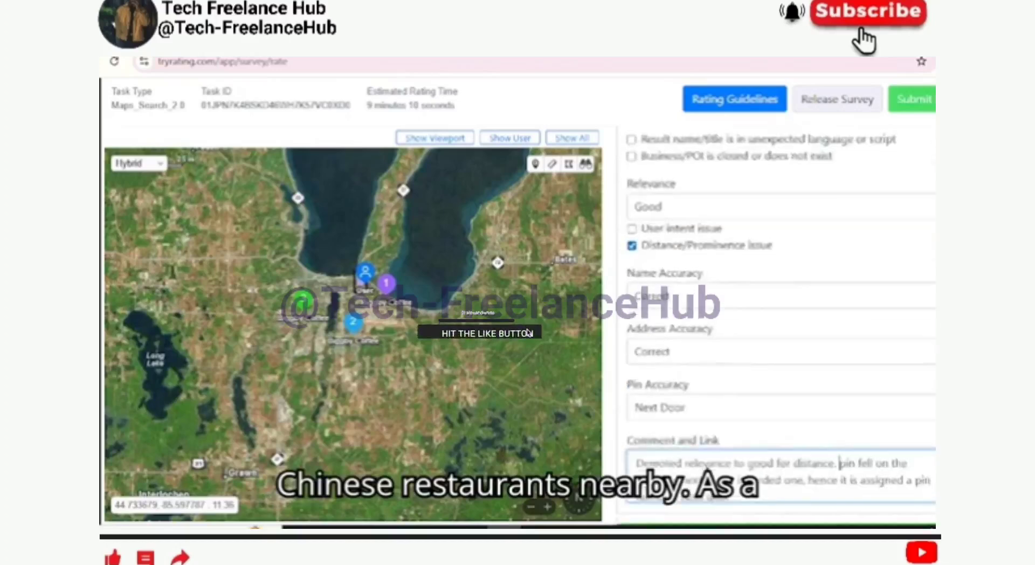
scroll(823, 440, down, 2)
click(753, 315)
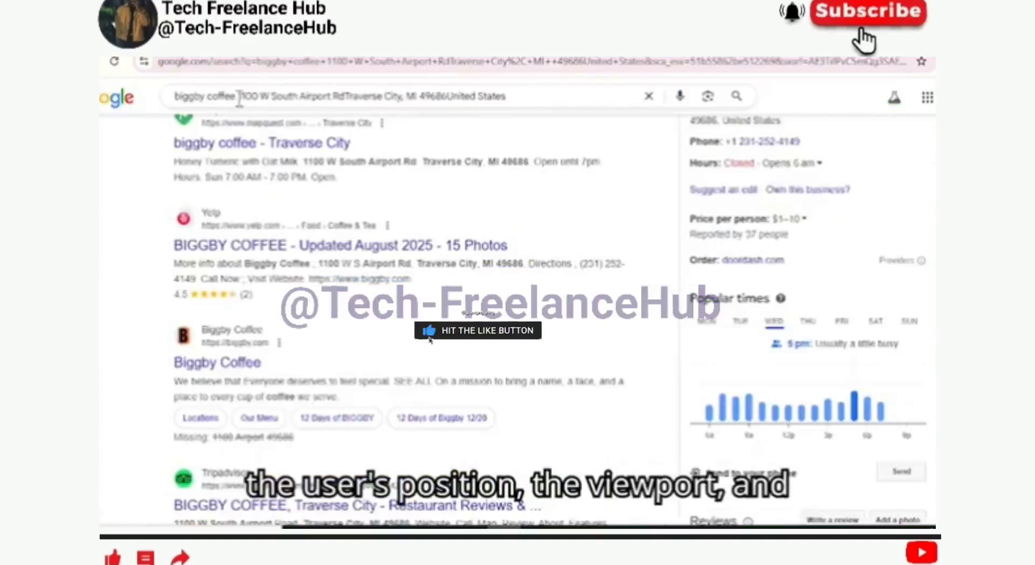
drag(236, 97, 576, 111)
text(1535 S Division StTraverse City, MI  49684United States)
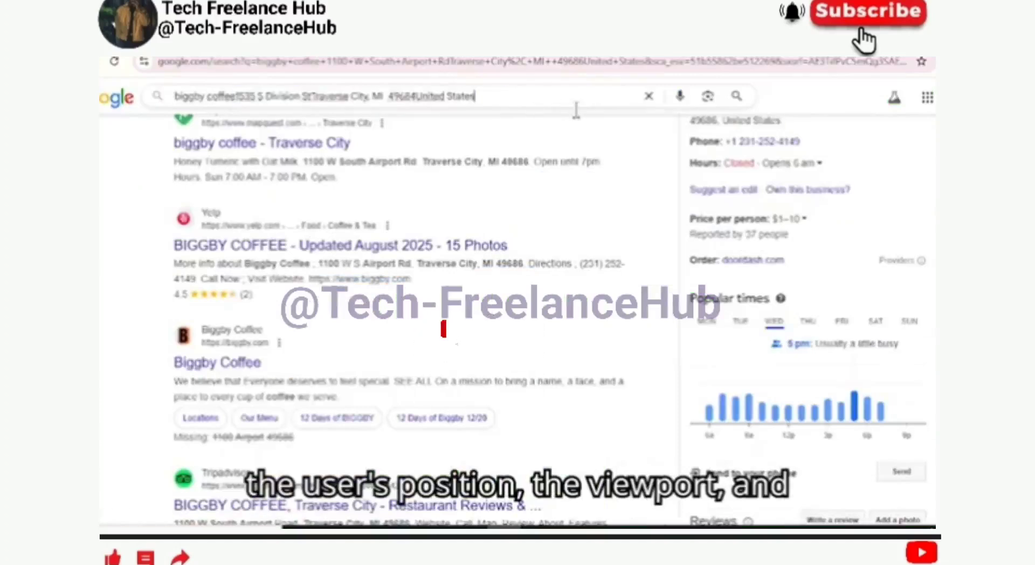
key(Return)
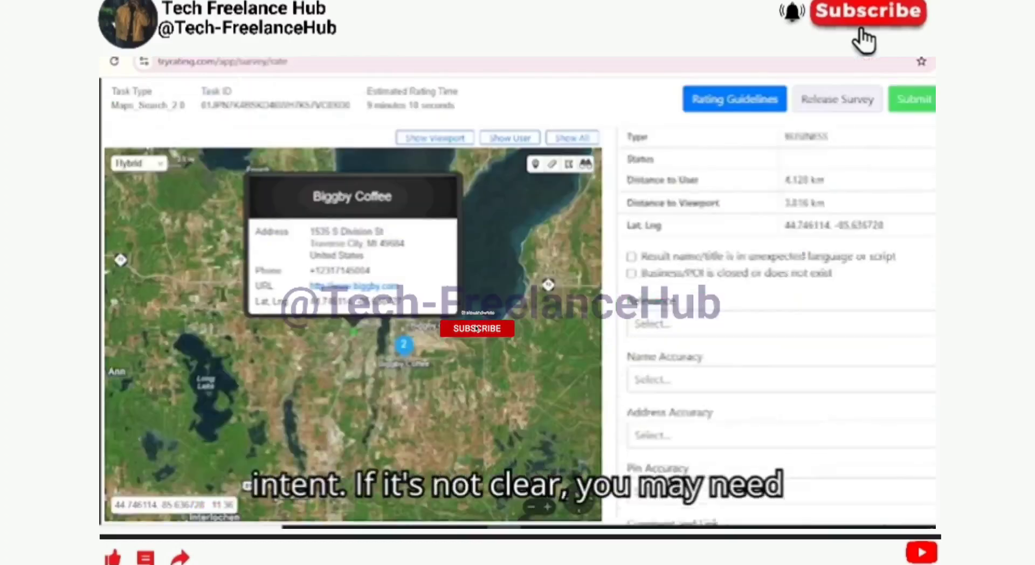
scroll(776, 323, down, 2)
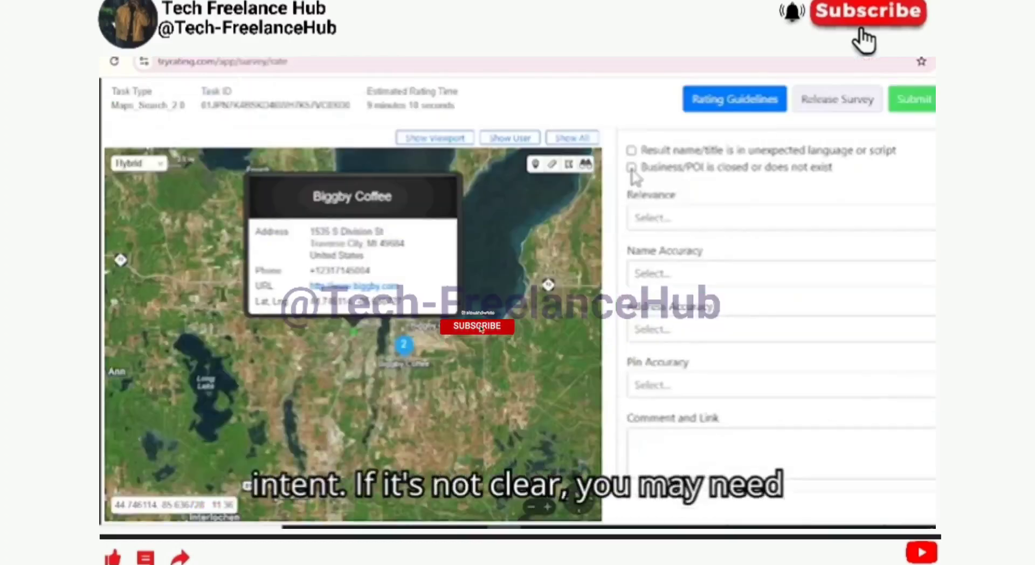
Step: Flag the third Biggby Coffee as closed, rate it Acceptable, and start a distance-demotion comment
click(632, 168)
click(774, 387)
click(673, 496)
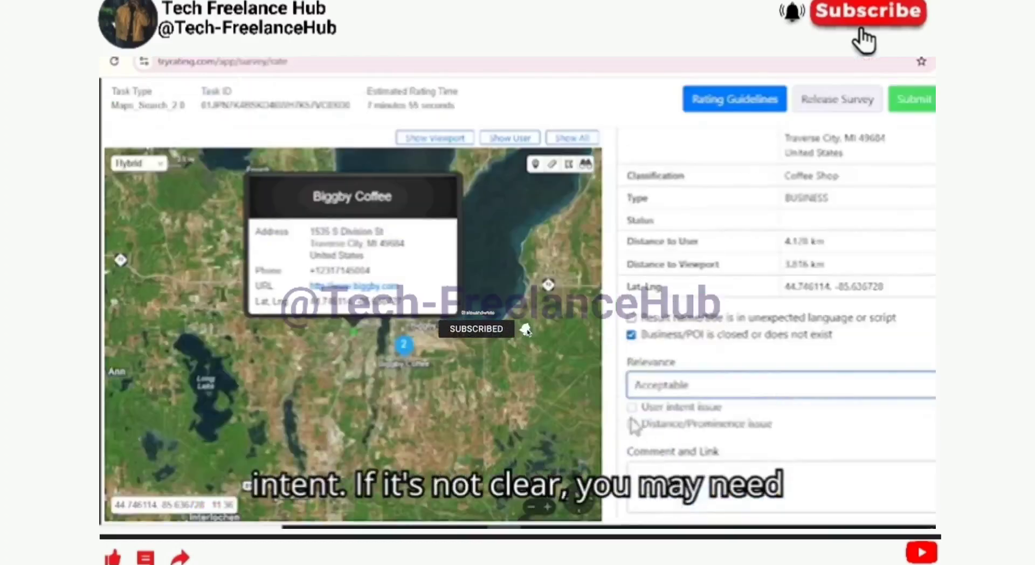
click(654, 471)
text(demote)
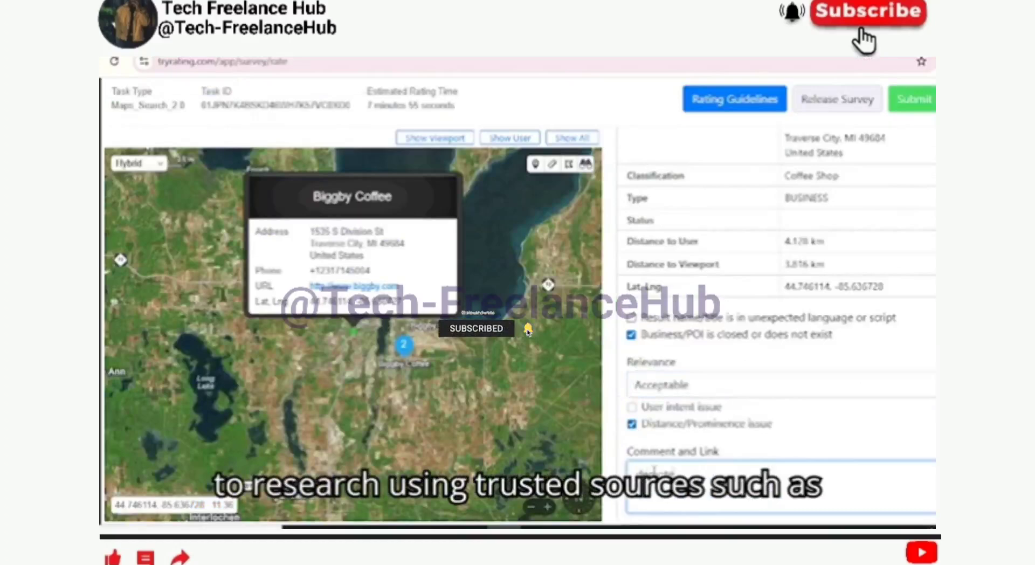
text(d result to acceptable for distance, this locat)
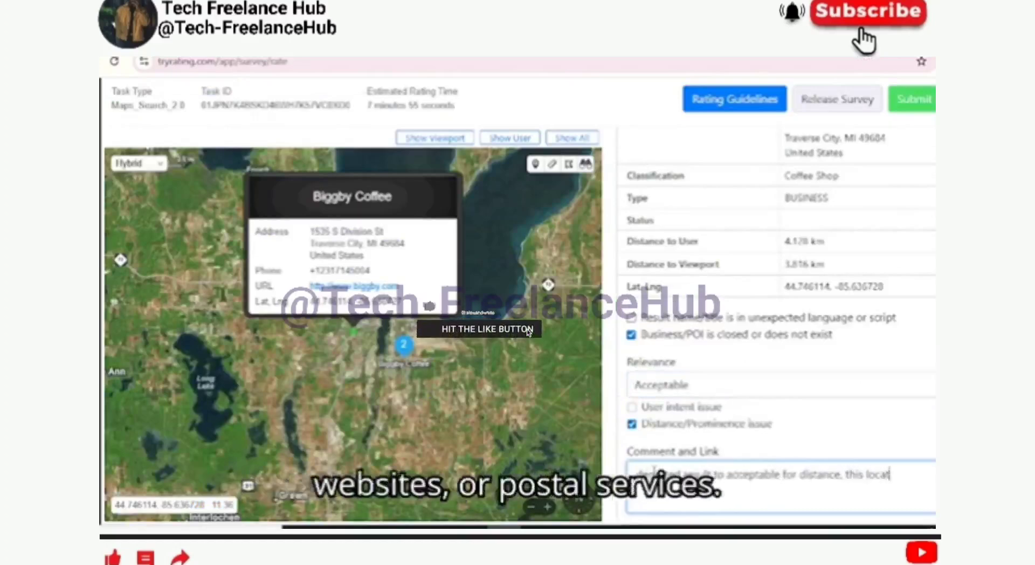
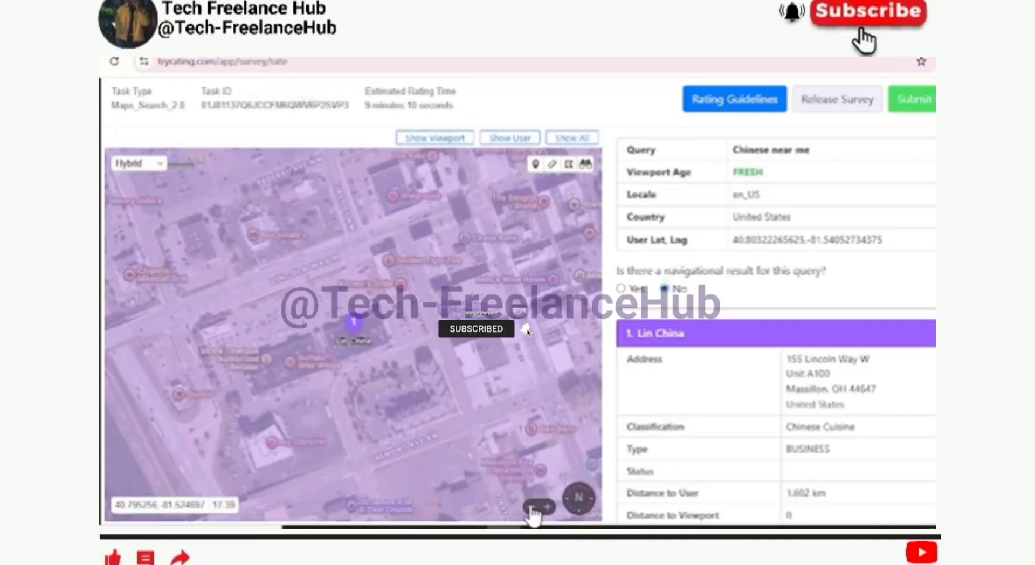
Step: Zoom the map out around the Lin China pin
click(532, 508)
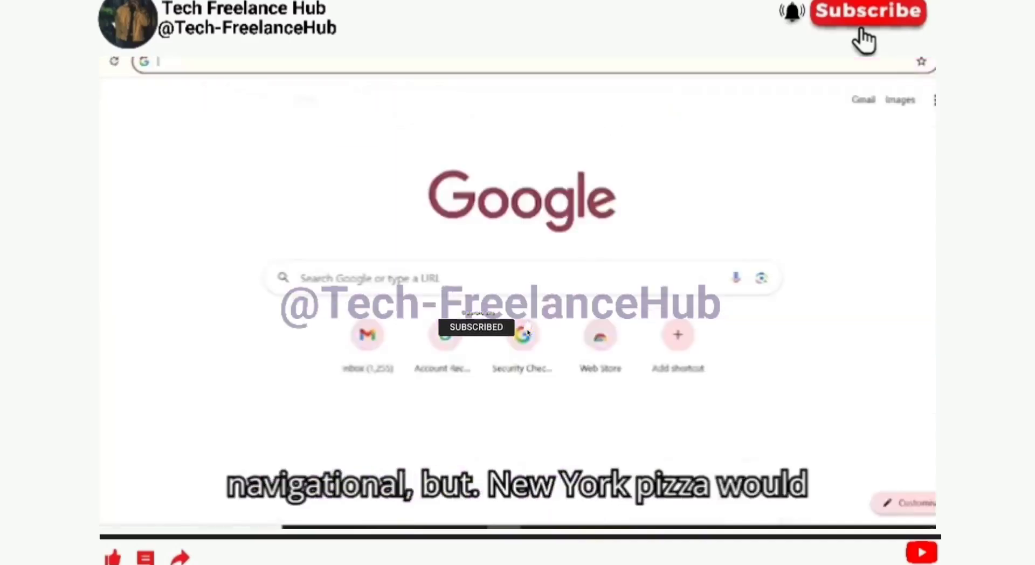
Step: Go to usps.com and open the Look Up a ZIP Code page
text(usps.com)
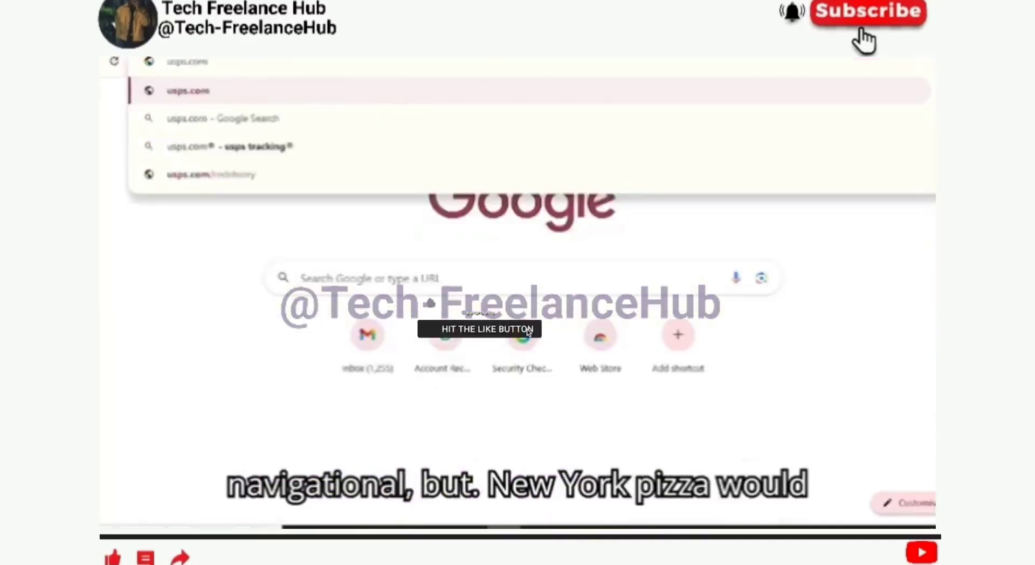
key(Return)
mouse_move(863, 129)
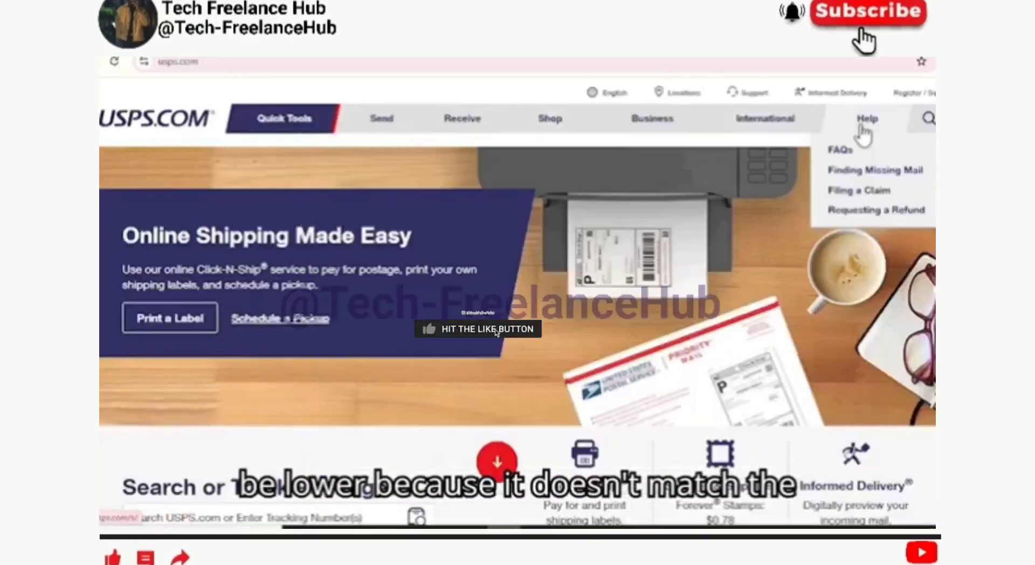
mouse_move(277, 130)
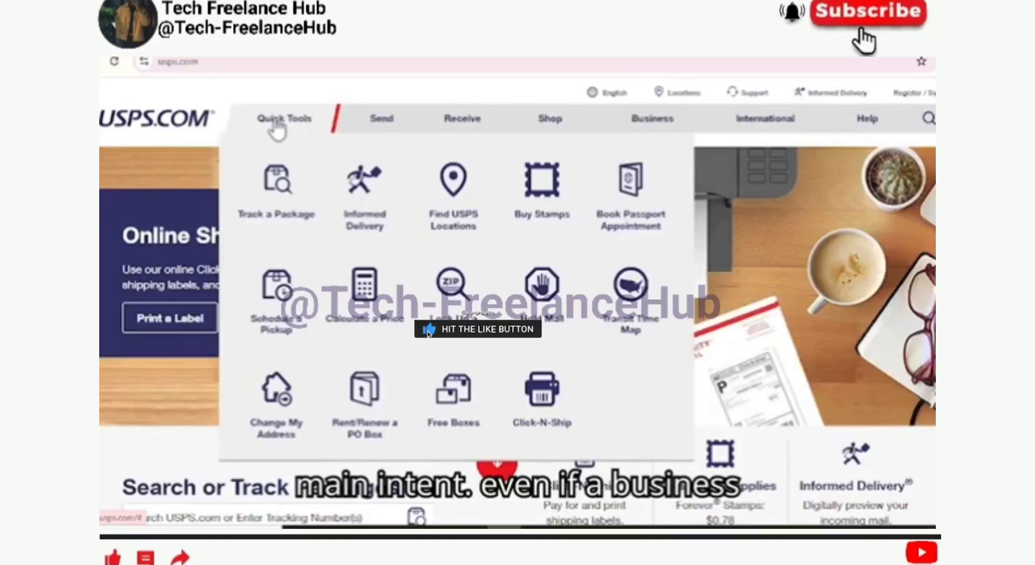
click(442, 288)
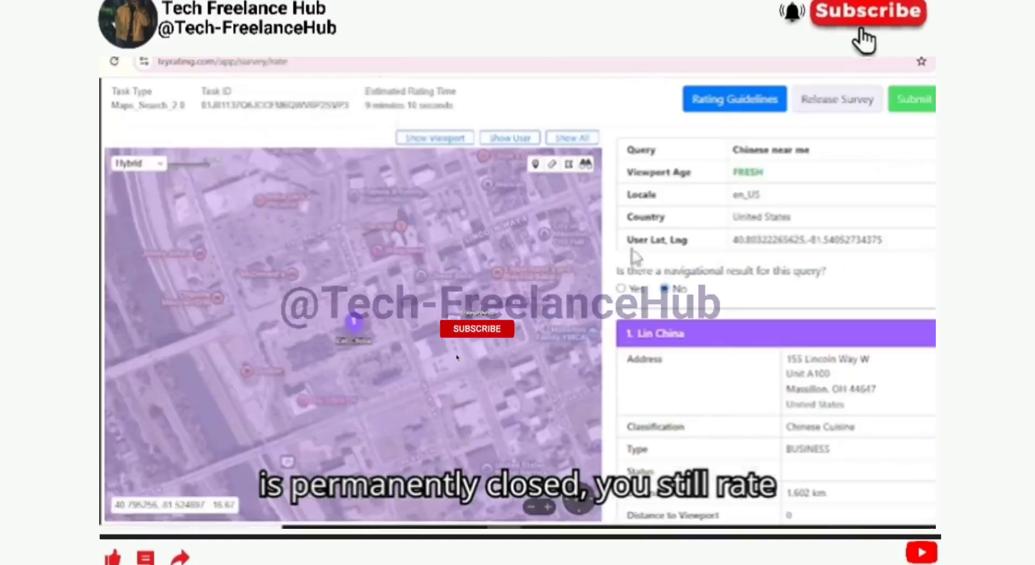
Step: Rate Lin China Excellent for relevance, with name and address both Correct
scroll(737, 229, down, 3)
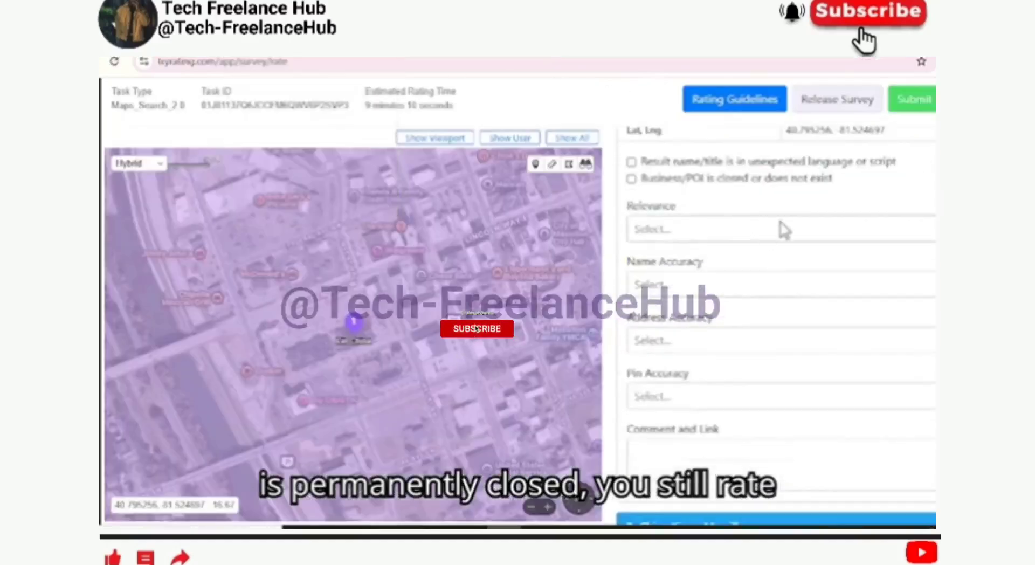
click(670, 230)
click(664, 287)
click(664, 284)
click(664, 344)
click(665, 343)
click(660, 376)
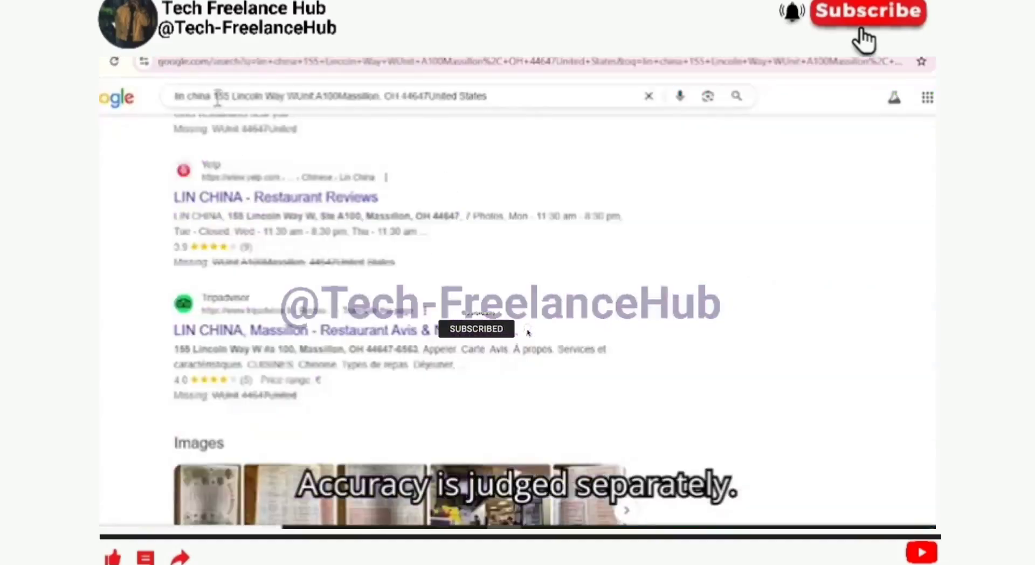
Step: Google the street address alone, then with 'lin china' added
click(217, 98)
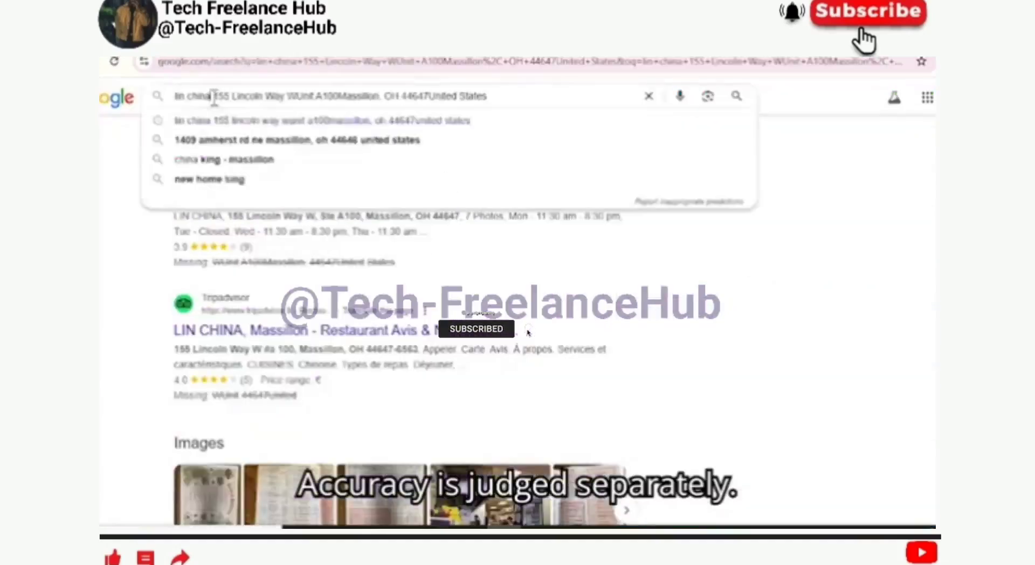
key(BackSpace)
key(BackSpace)
key(BackSpace)
key(BackSpace)
key(BackSpace)
key(BackSpace)
key(BackSpace)
key(BackSpace)
key(BackSpace)
key(BackSpace)
key(Return)
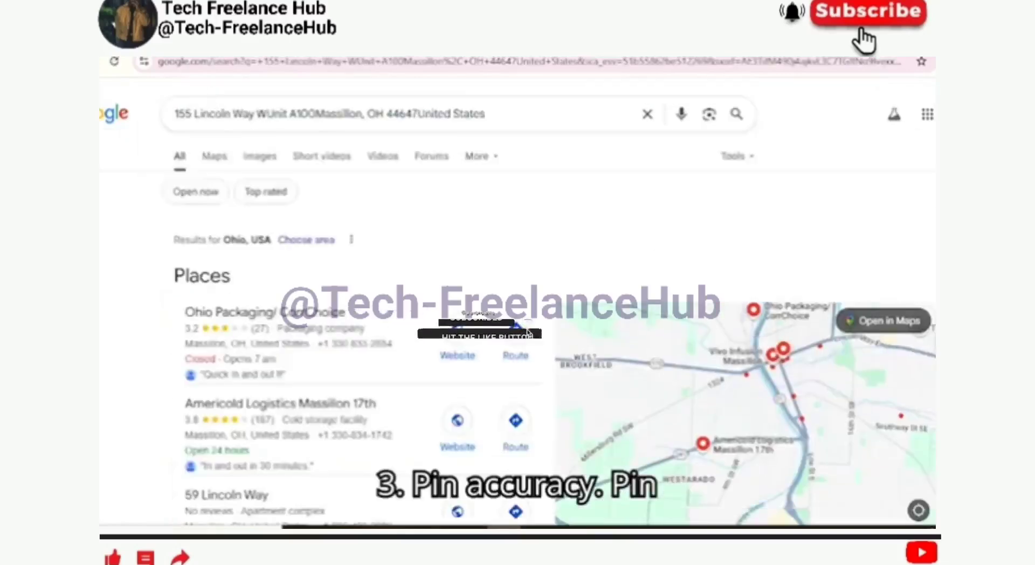
scroll(518, 302, down, 8)
click(174, 100)
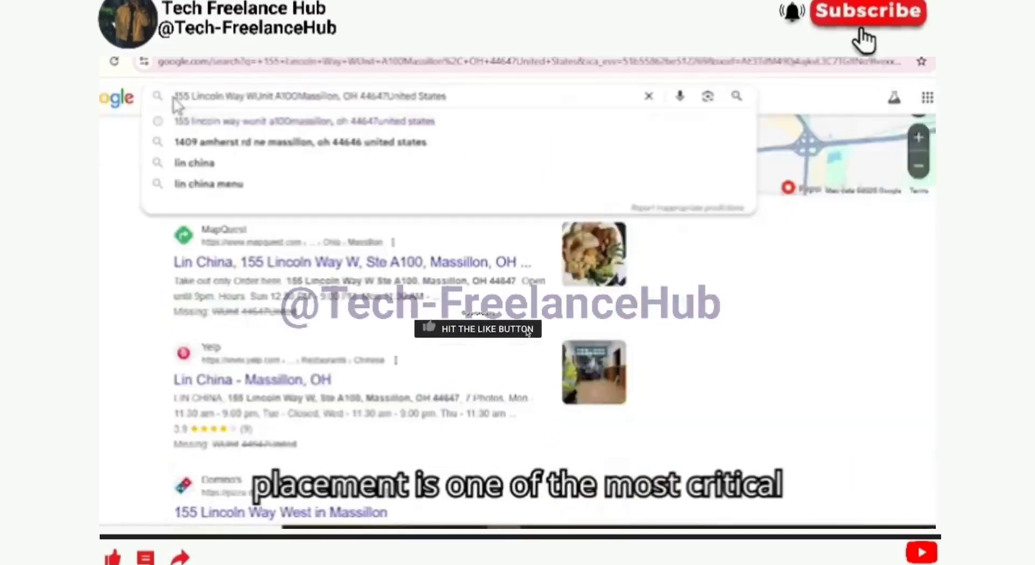
text(lin china)
key(Return)
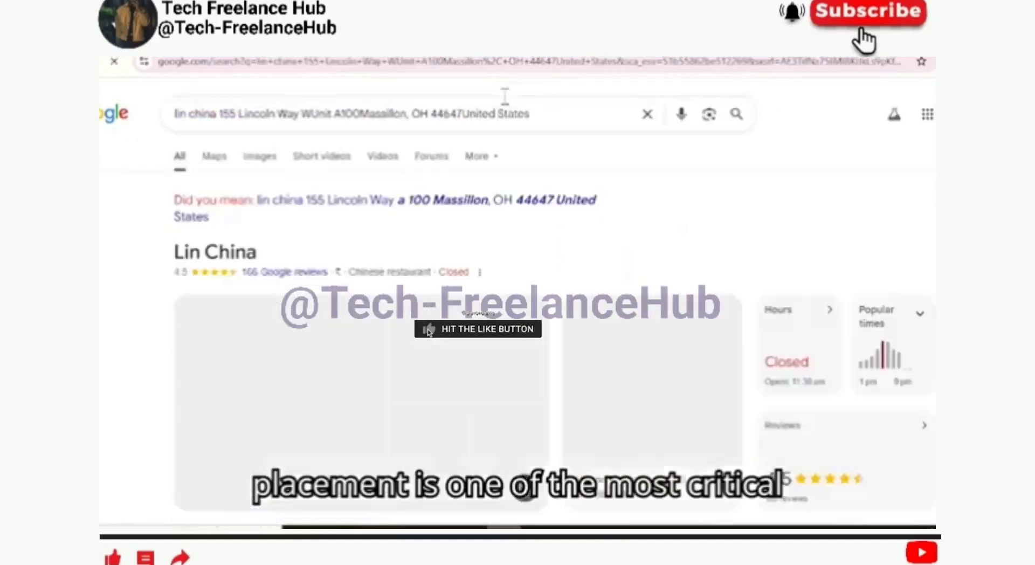
Step: Inspect Lin China's building in Google Maps and rate its pin accuracy Approximate
click(667, 427)
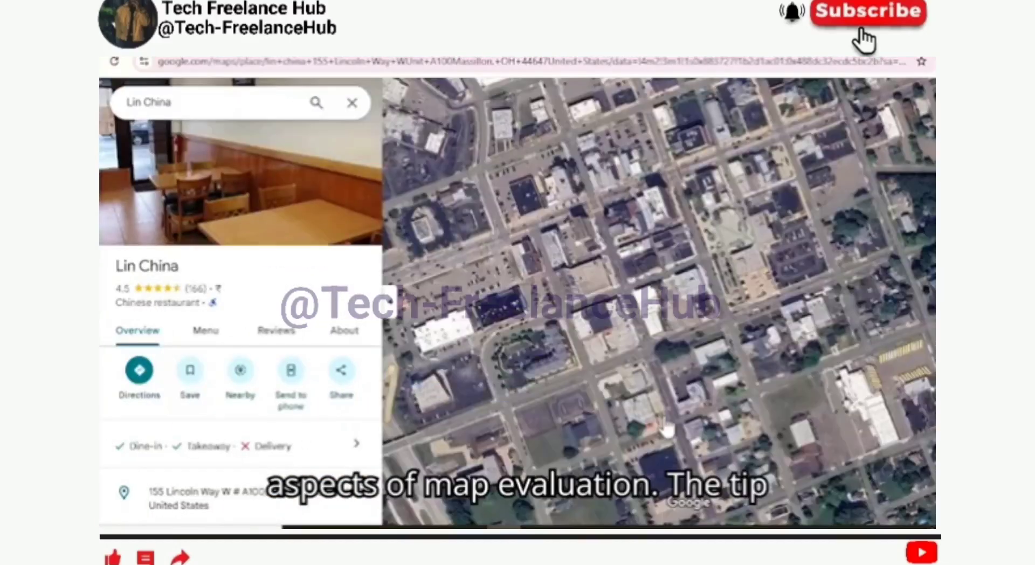
click(391, 306)
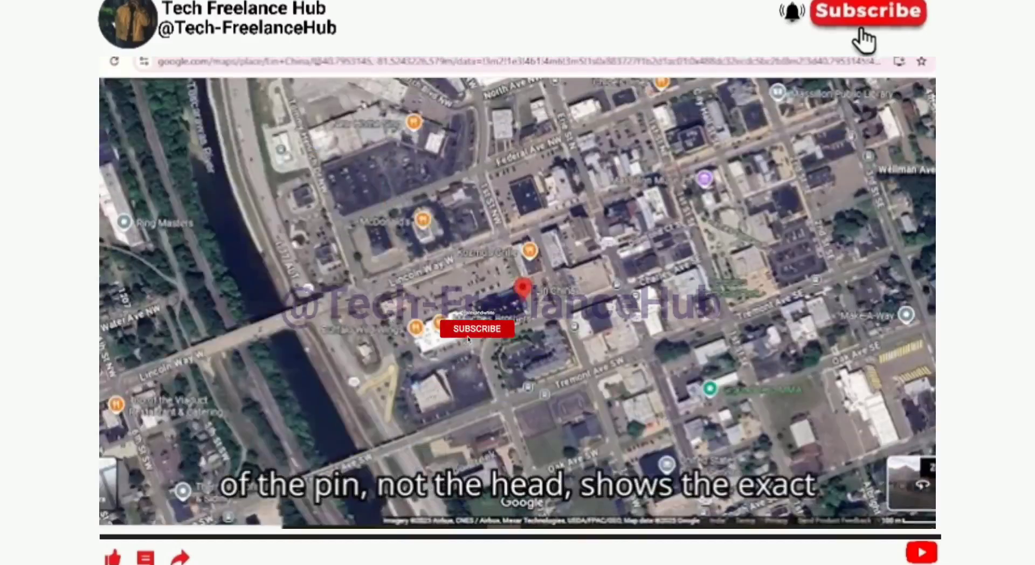
scroll(523, 291, up, 4)
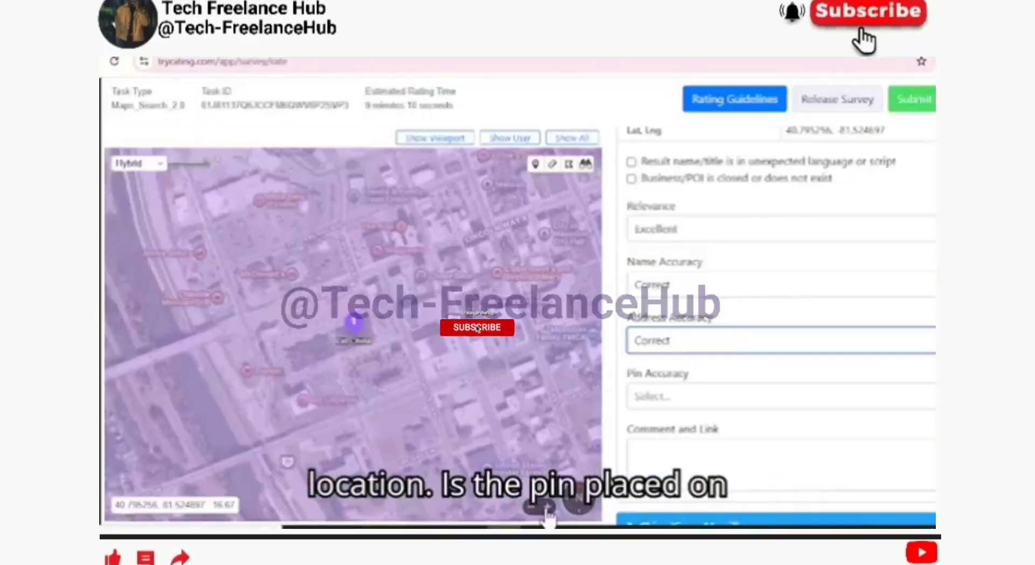
scroll(467, 214, up, 3)
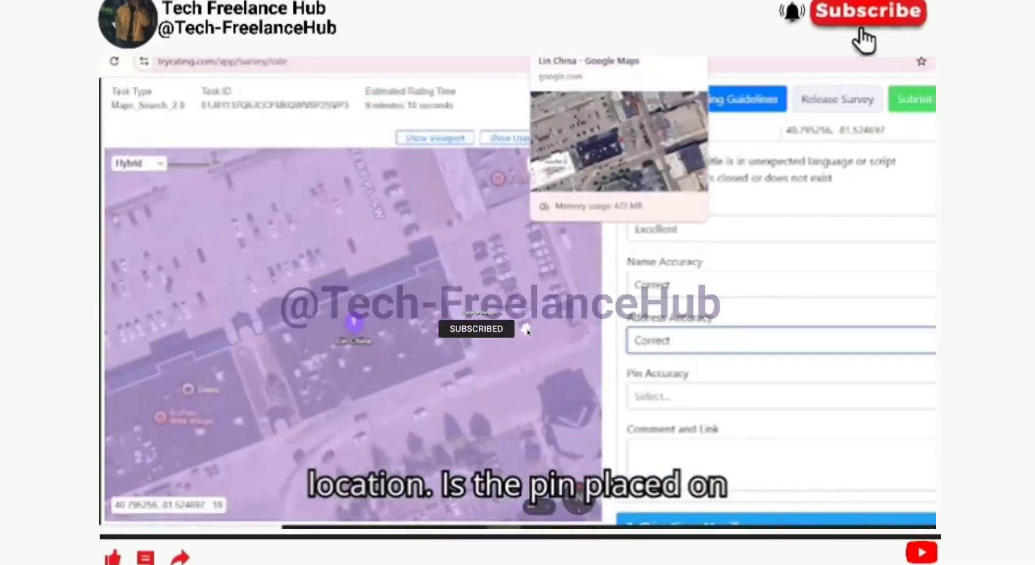
click(577, 35)
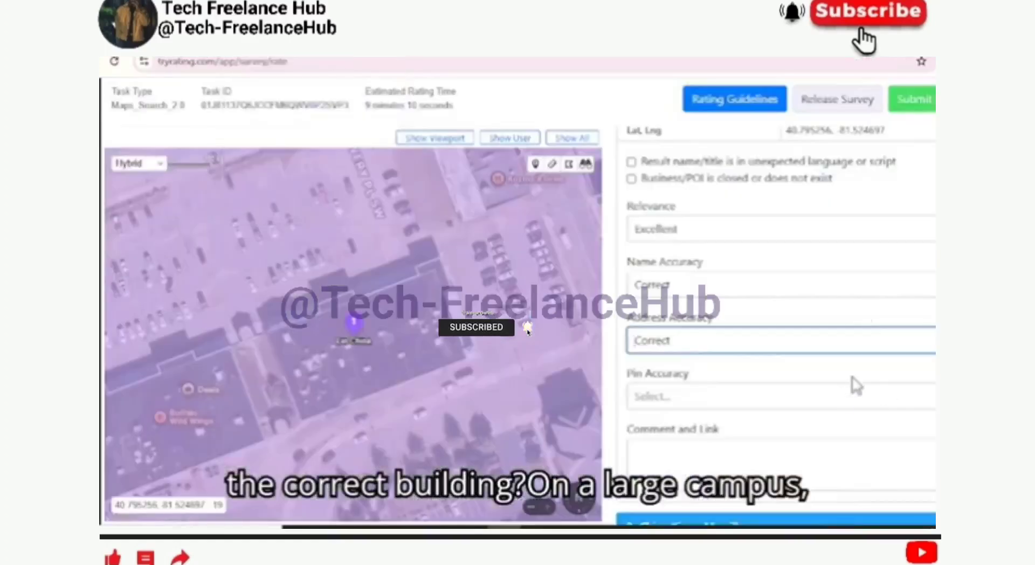
click(855, 385)
click(852, 452)
Step: Show China King – Massillon on the map, check its website, and zoom in on its pin
scroll(776, 323, down, 6)
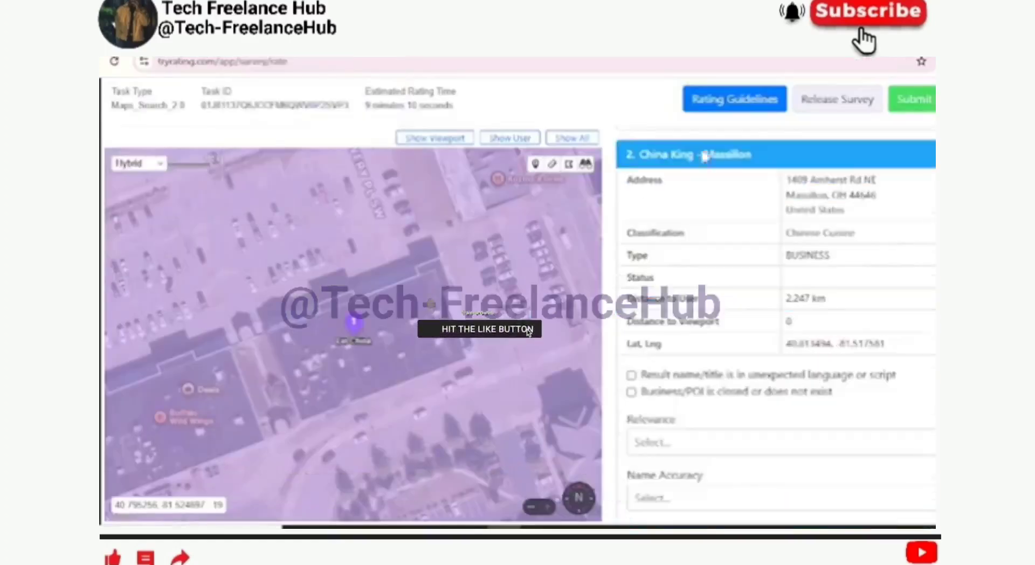
click(435, 138)
click(732, 155)
click(391, 287)
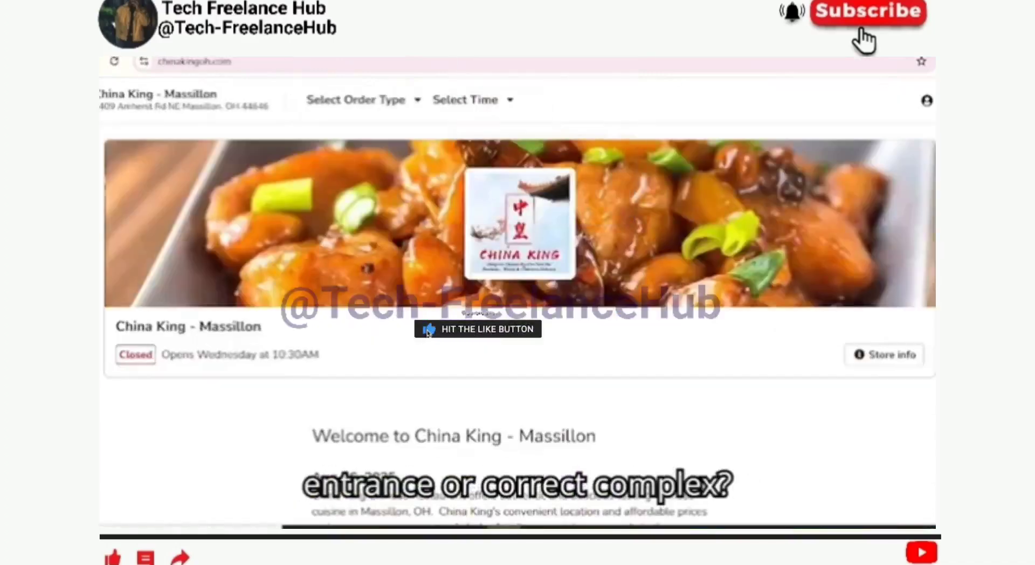
click(280, 37)
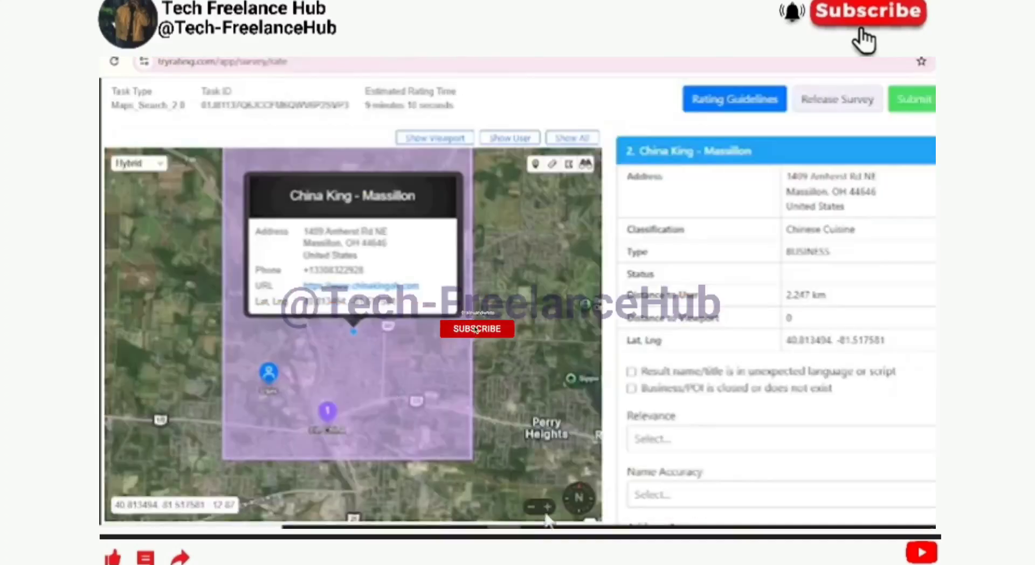
click(547, 507)
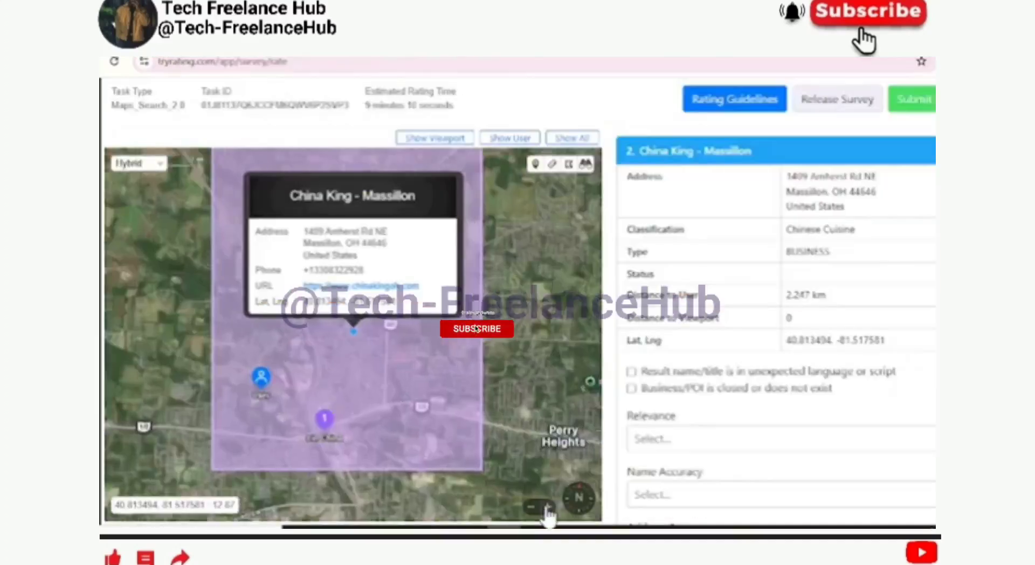
click(415, 404)
drag(367, 291, 394, 352)
mouse_move(396, 387)
mouse_down()
mouse_move(361, 354)
mouse_move(373, 381)
mouse_up()
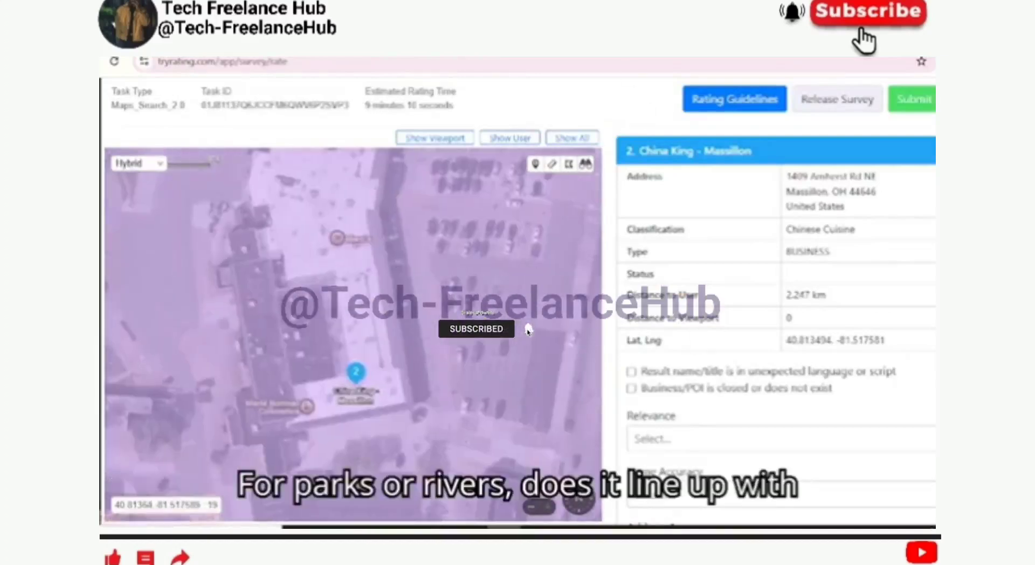
Step: Google 'china king' with its pasted address in a new tab
key(ctrl+t)
text(china king)
text(1409 Amherst Rd NEMassillon, OH  44646United States)
key(Return)
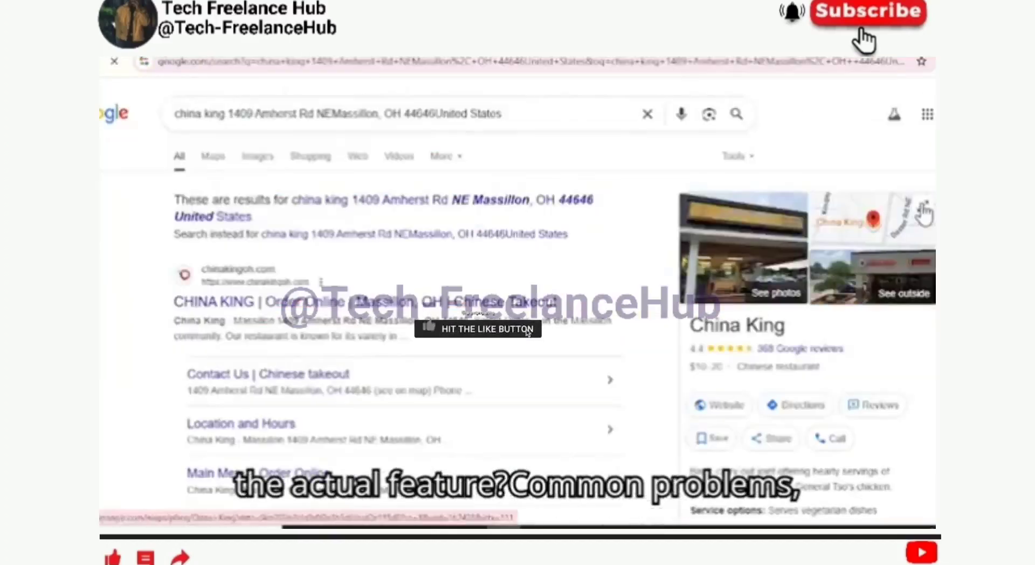
Step: Open China King in Google Maps and view the Massillon plaza storefronts in Street View
click(923, 208)
click(391, 301)
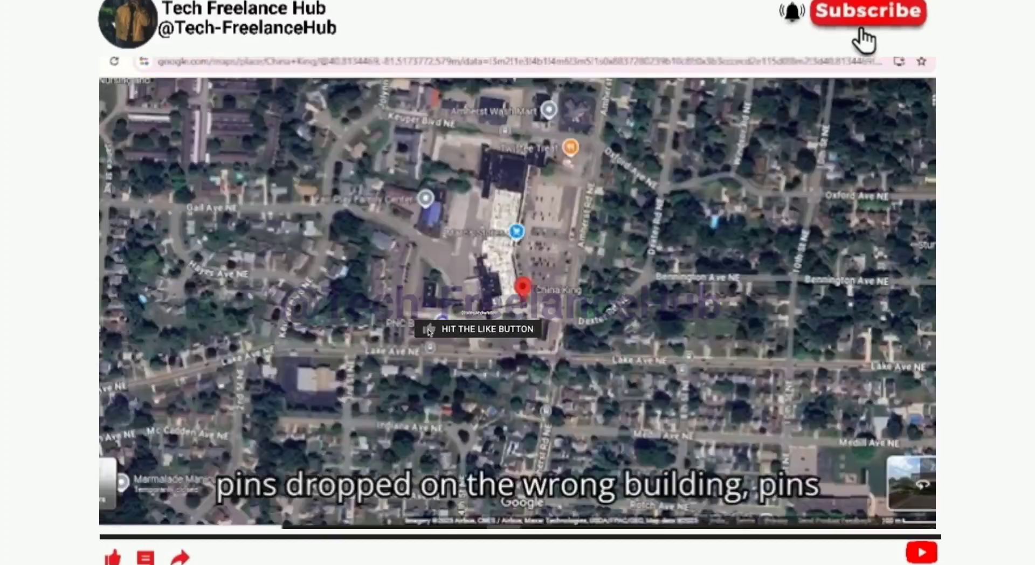
click(943, 468)
click(943, 468)
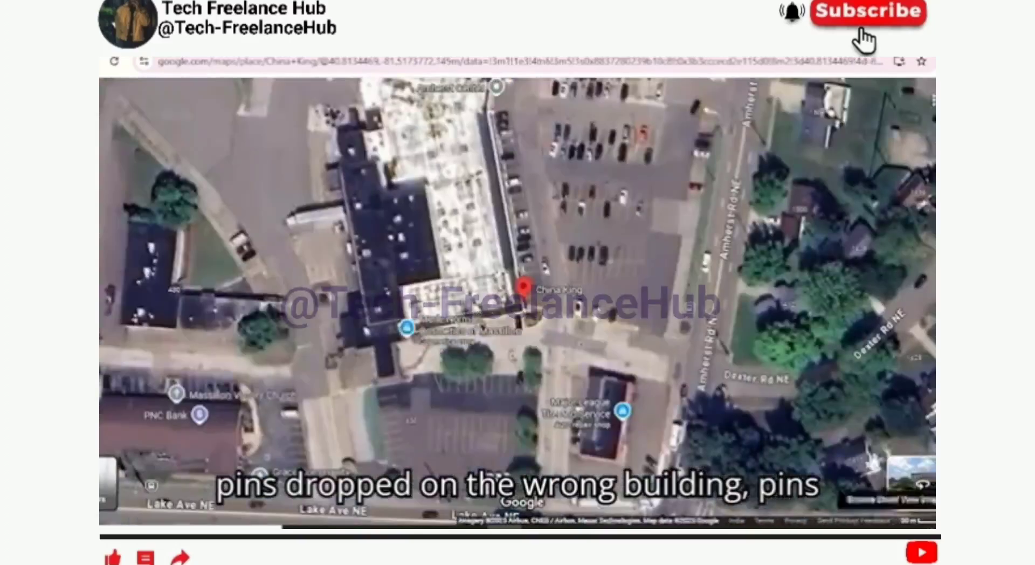
drag(943, 504, 519, 291)
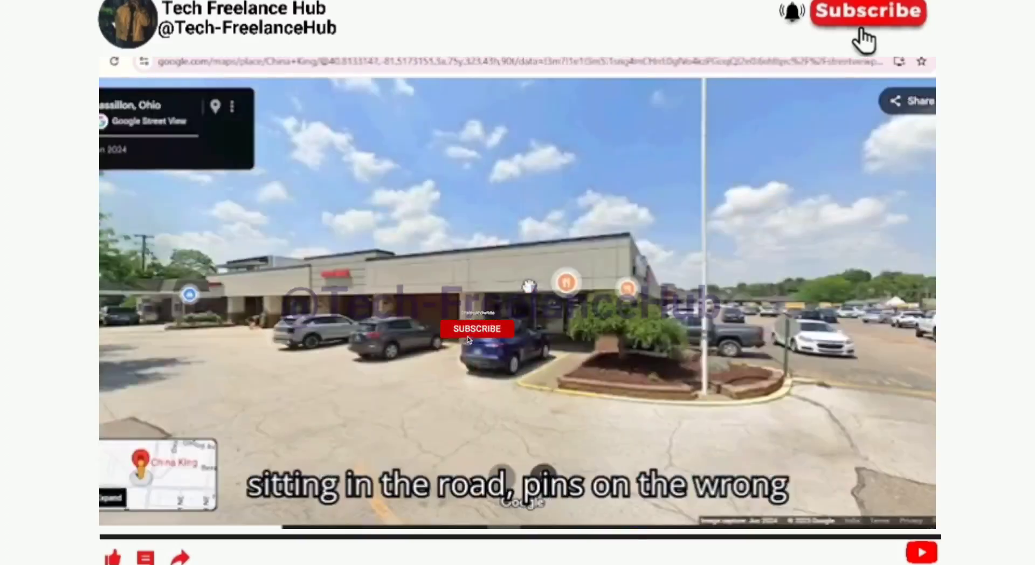
click(481, 350)
drag(886, 396, 548, 381)
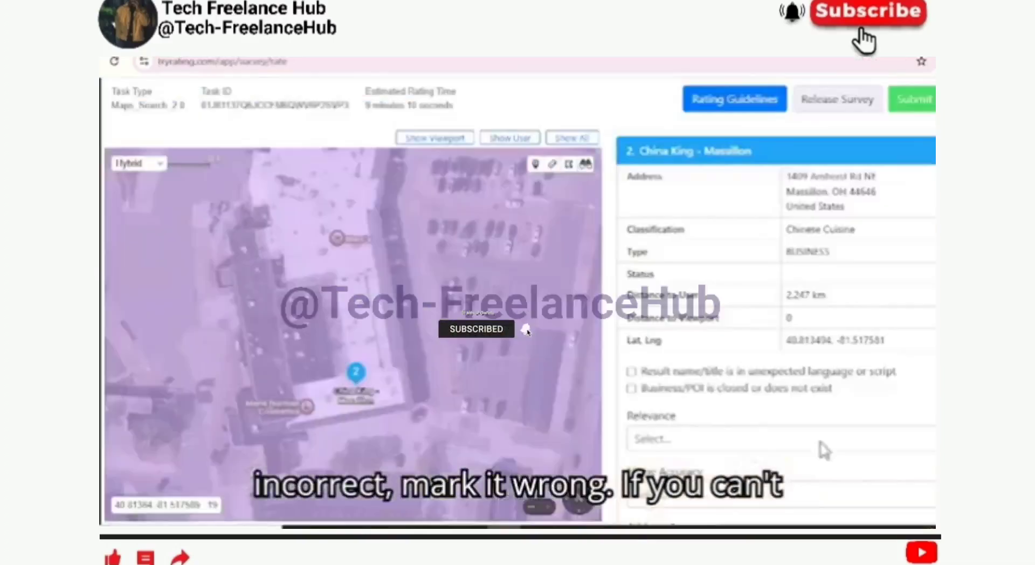
Step: Switch the map to Standard view and zoom in on the China King pin
click(136, 163)
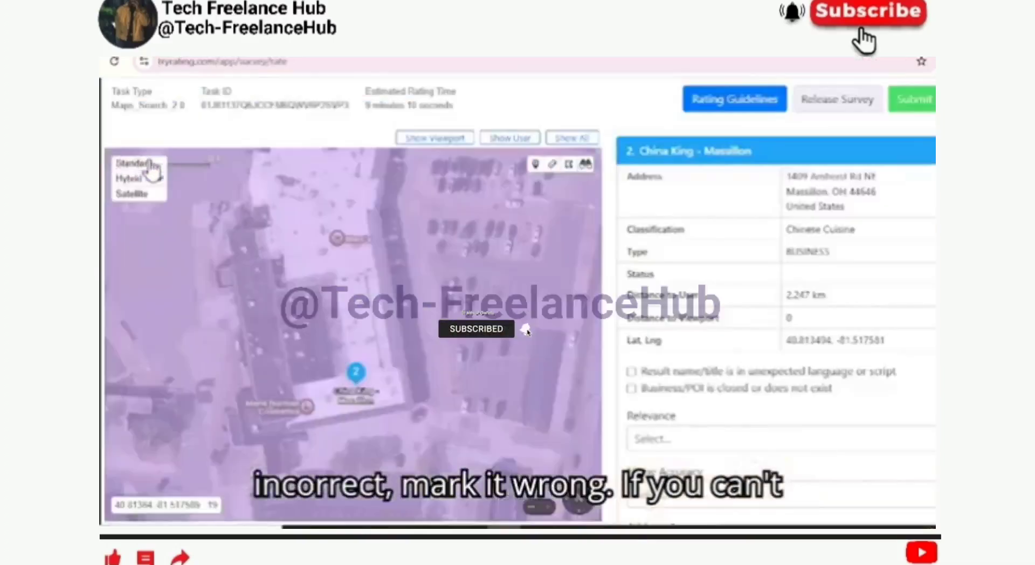
click(144, 165)
click(547, 507)
drag(477, 453, 413, 305)
click(547, 507)
Step: Rate China King Excellent, name and address Correct, pin Can't verify, commenting the rooftop couldn't be confirmed
click(809, 438)
click(699, 331)
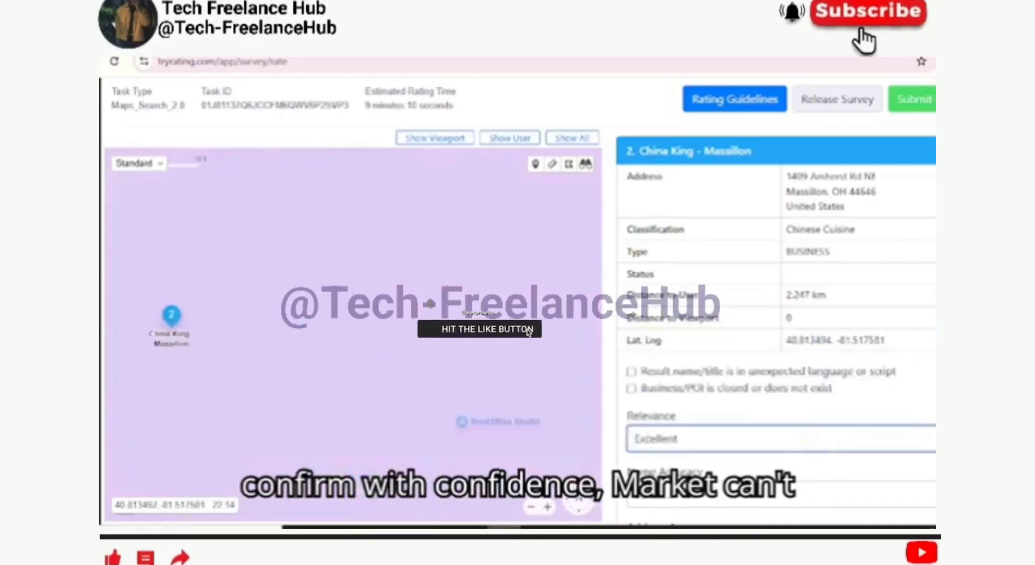
scroll(699, 334, down, 2)
click(707, 459)
click(666, 419)
click(660, 398)
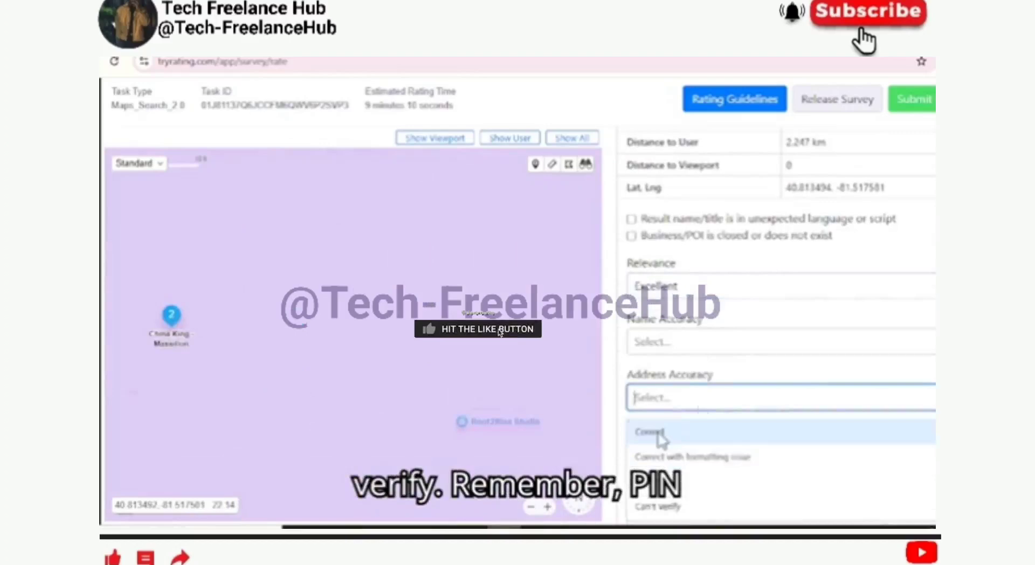
click(659, 435)
click(655, 343)
click(649, 401)
click(662, 509)
text(C)
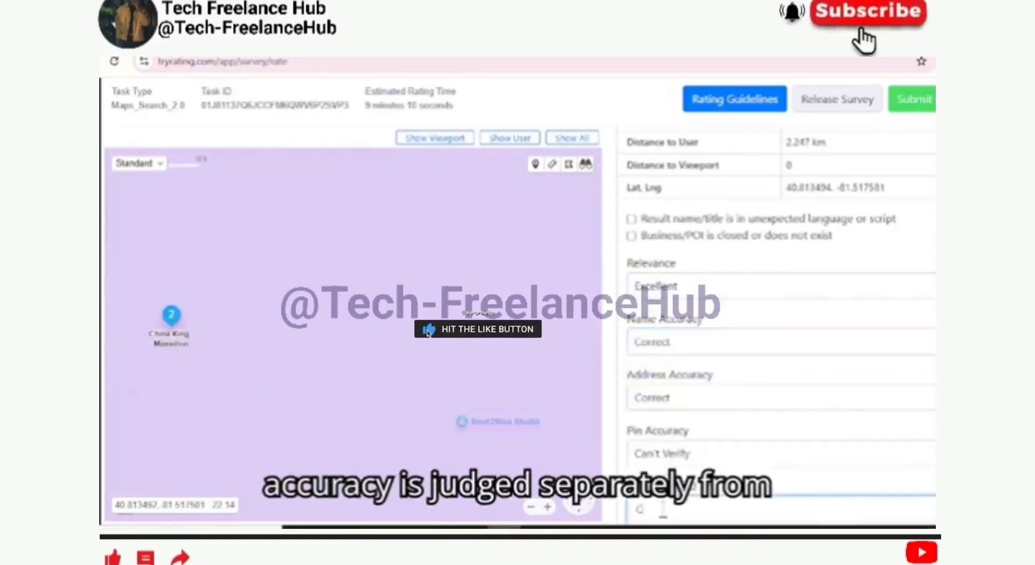
text(ould not find enough resource to confirm the e)
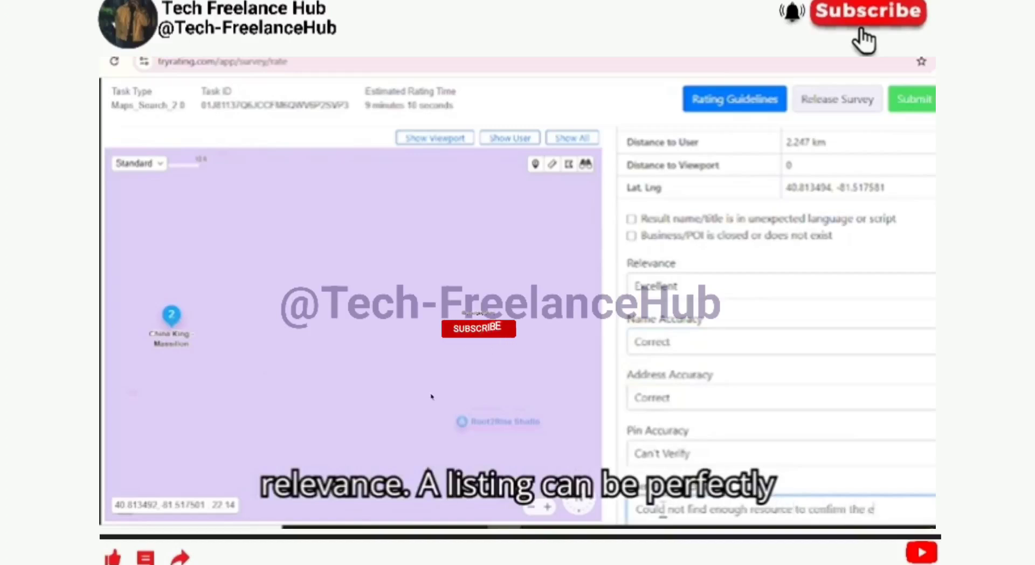
text(xact location this)
text( rooftop, hence pin accu)
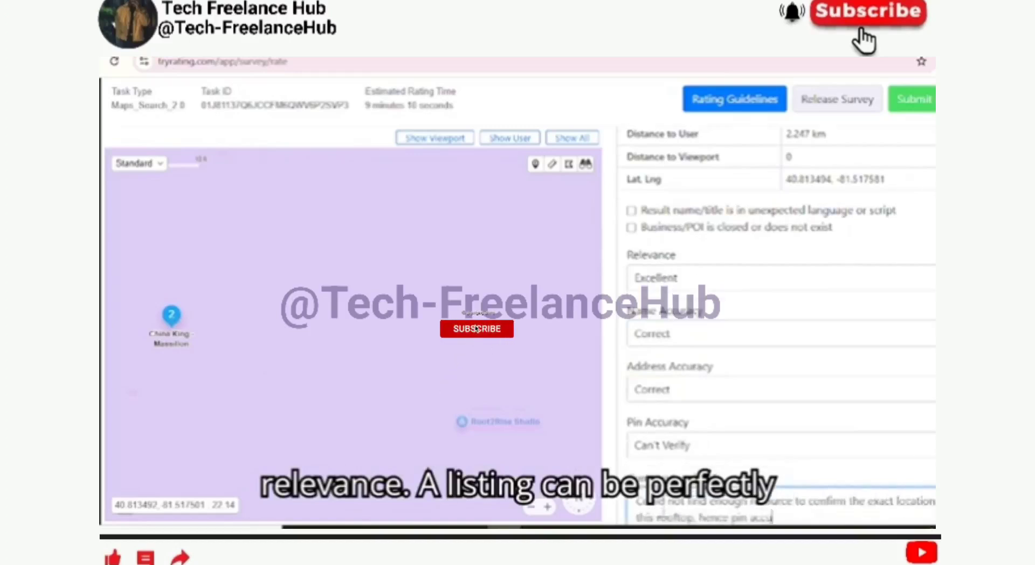
text(racy is rated can't verify)
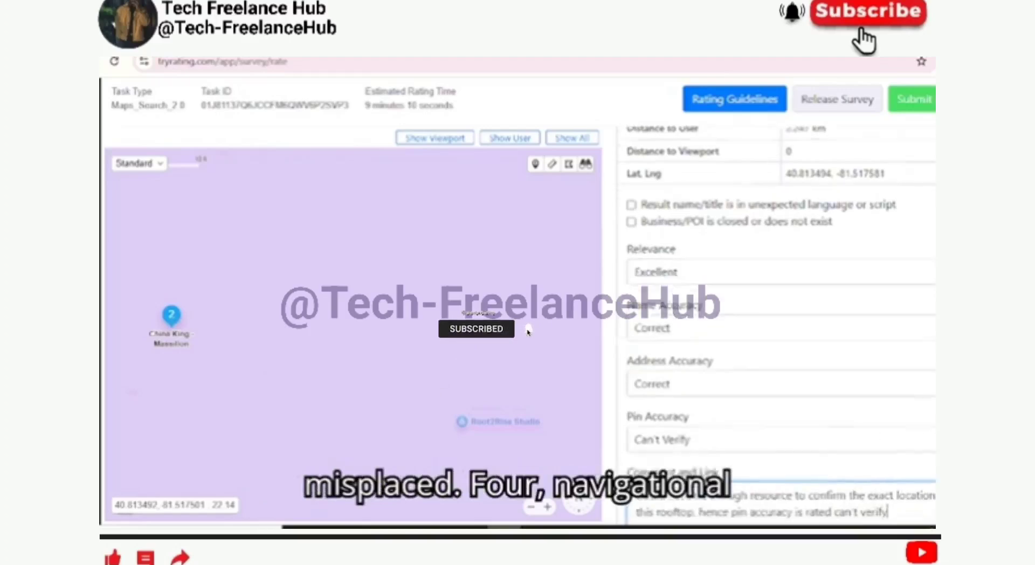
Step: Open Chopstix's website from its map info card, then return to the survey
scroll(776, 323, down, 6)
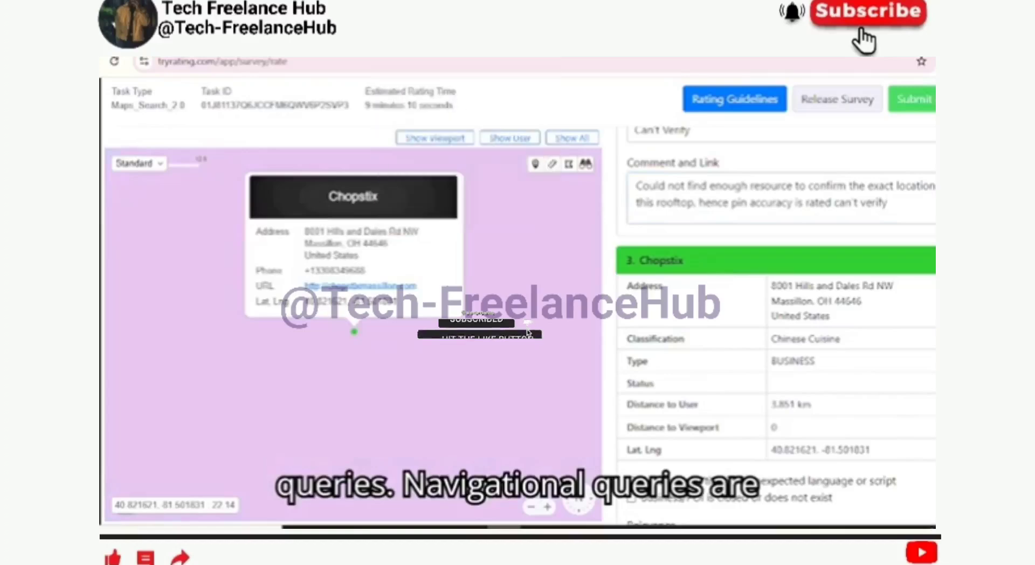
click(340, 287)
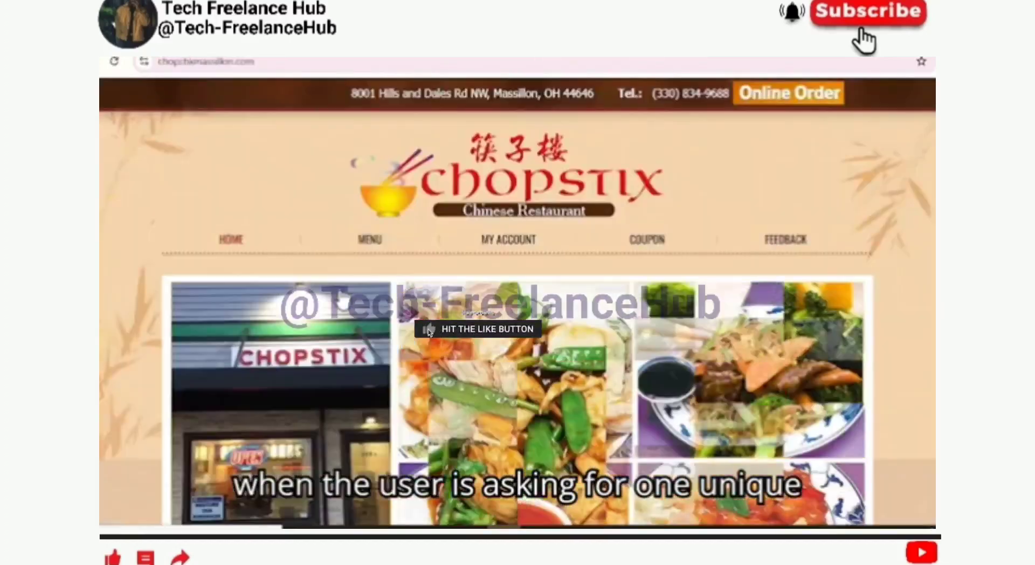
click(325, 44)
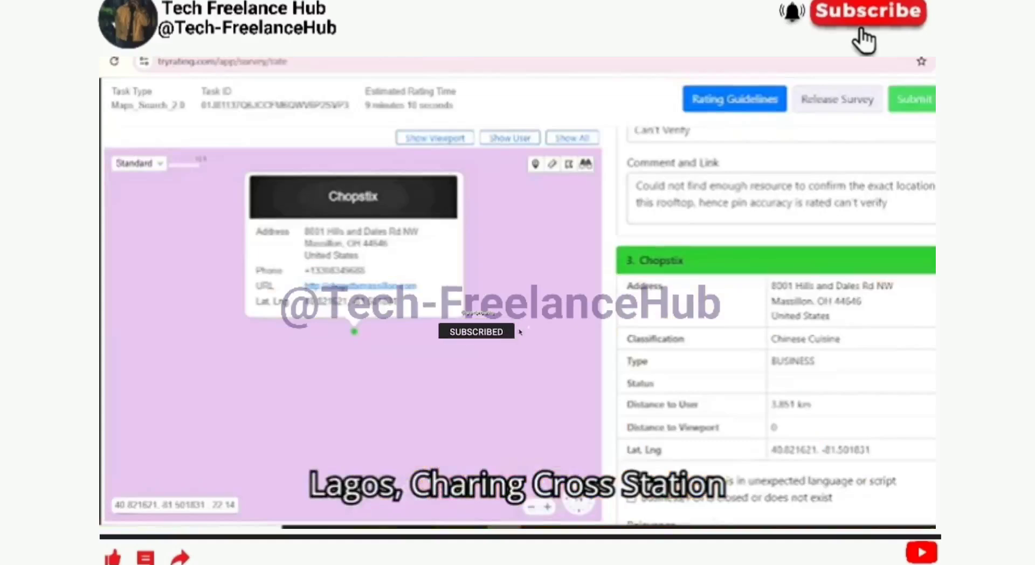
scroll(776, 323, down, 5)
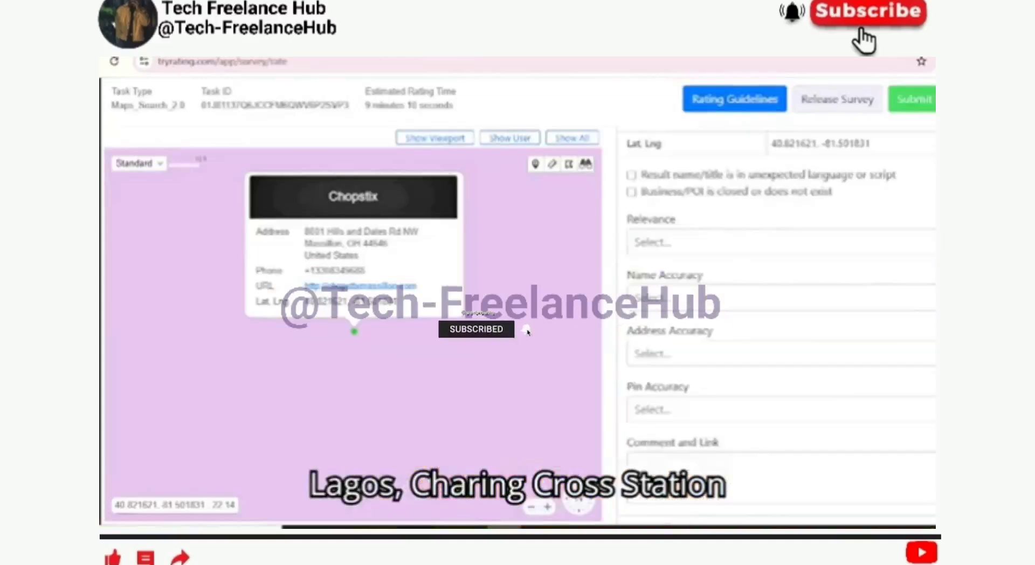
Step: Rate Chopstix Good with a Distance/Prominence issue, name and address Correct
click(385, 405)
click(765, 248)
click(658, 330)
click(632, 281)
click(700, 331)
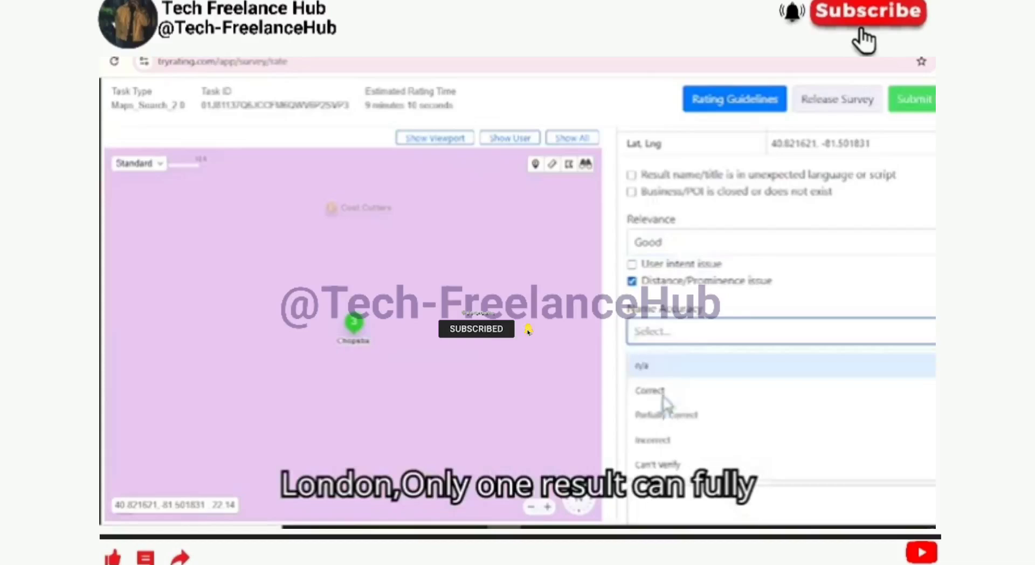
click(649, 390)
click(682, 388)
click(662, 422)
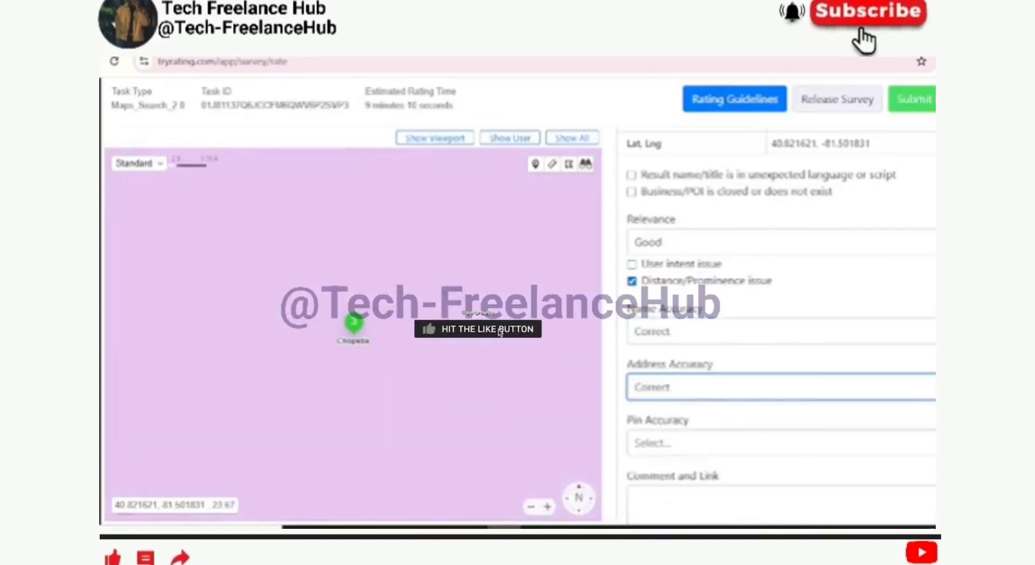
Step: Switch the map to Hybrid and check Chopstix's location in Google Maps via a search with its address
click(137, 163)
click(139, 184)
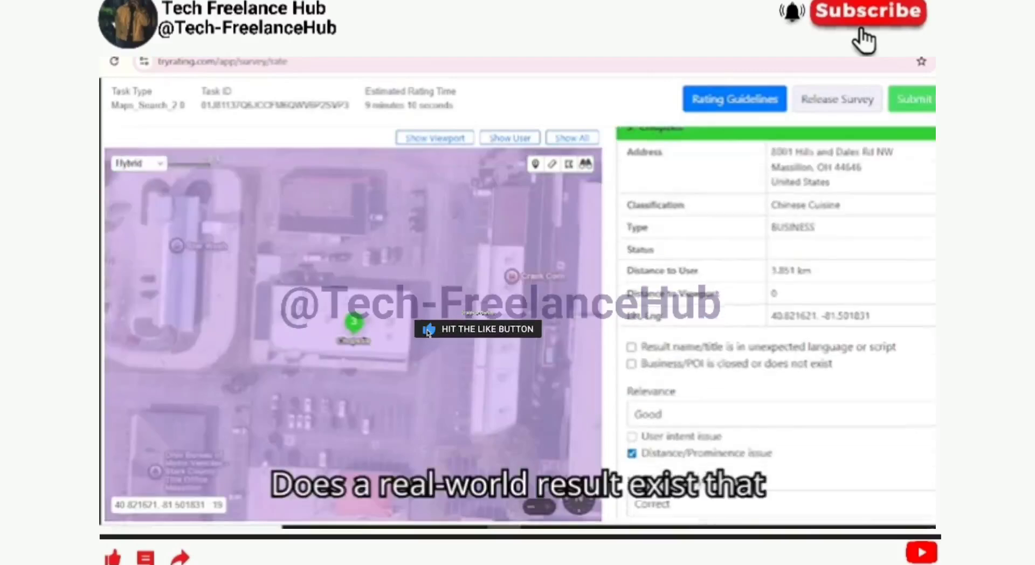
key(ctrl+t)
text(chopstix)
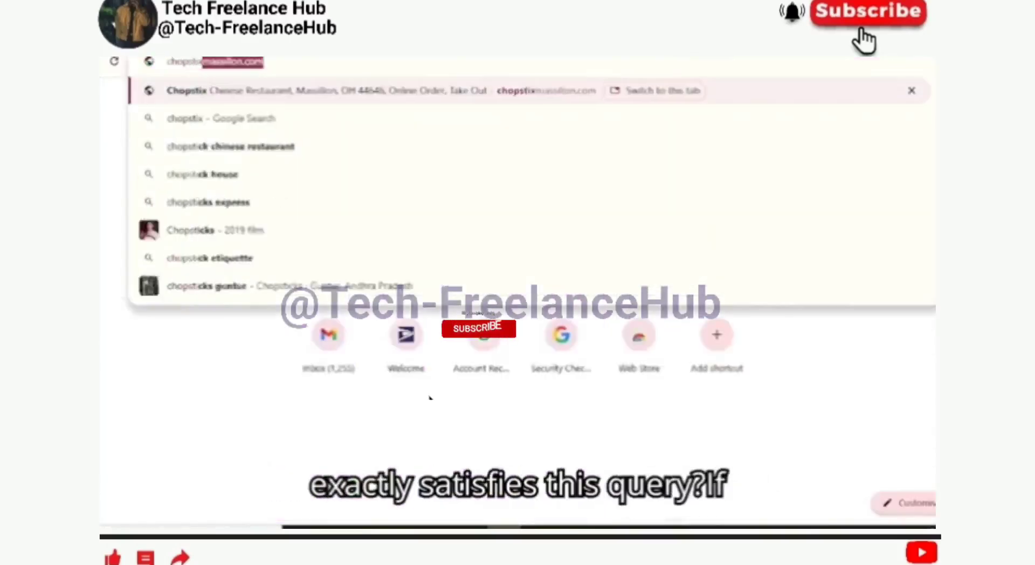
text(8001 Hills and Dales Rd NWMassillon, OH 44646United States)
key(Return)
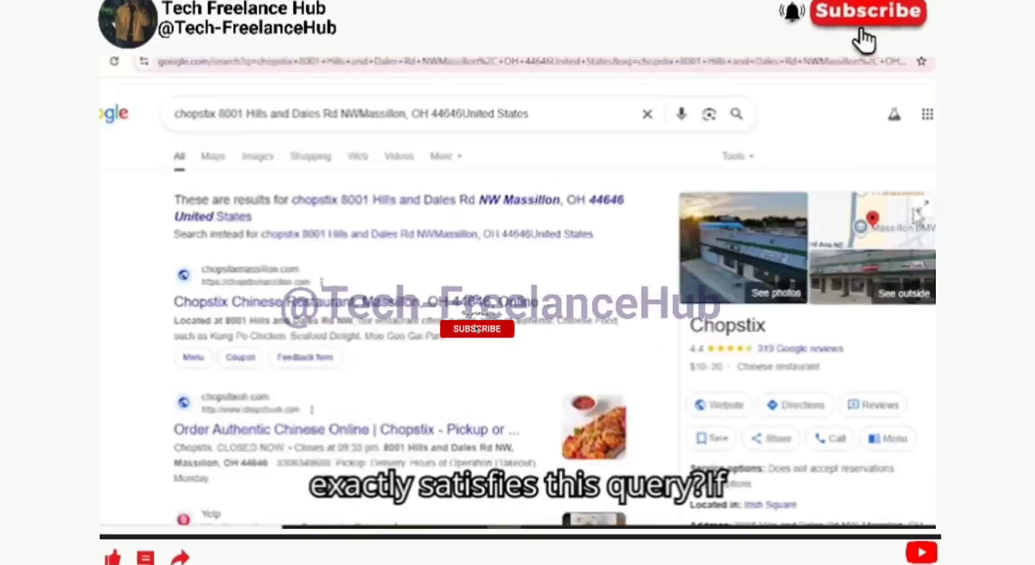
click(918, 214)
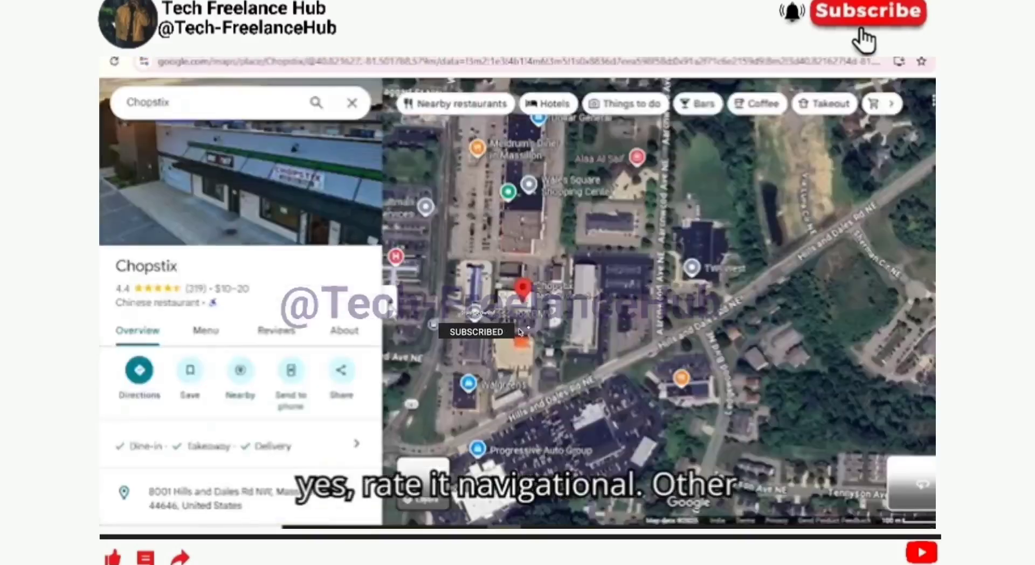
click(389, 309)
scroll(527, 330, up, 3)
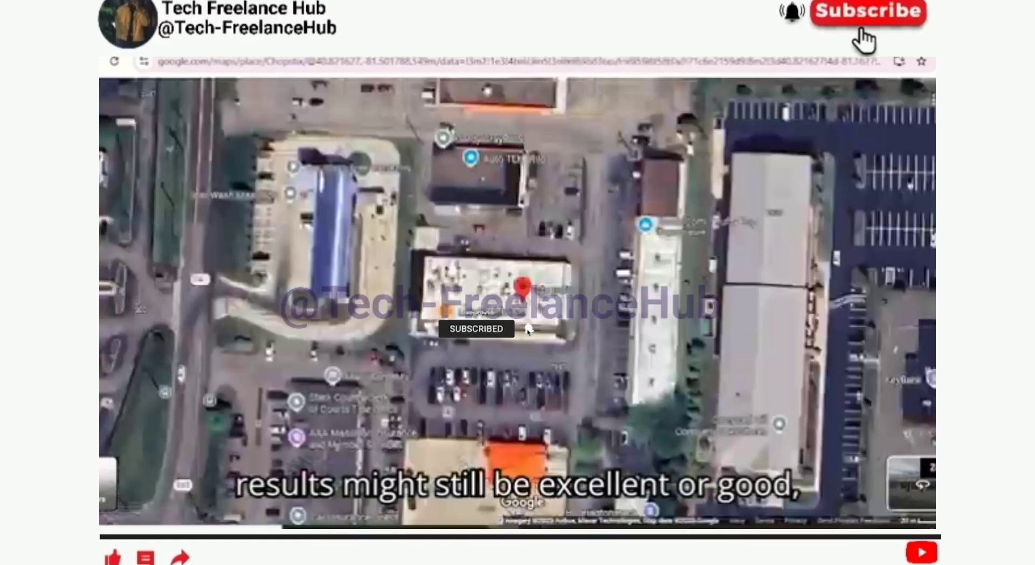
scroll(528, 331, up, 3)
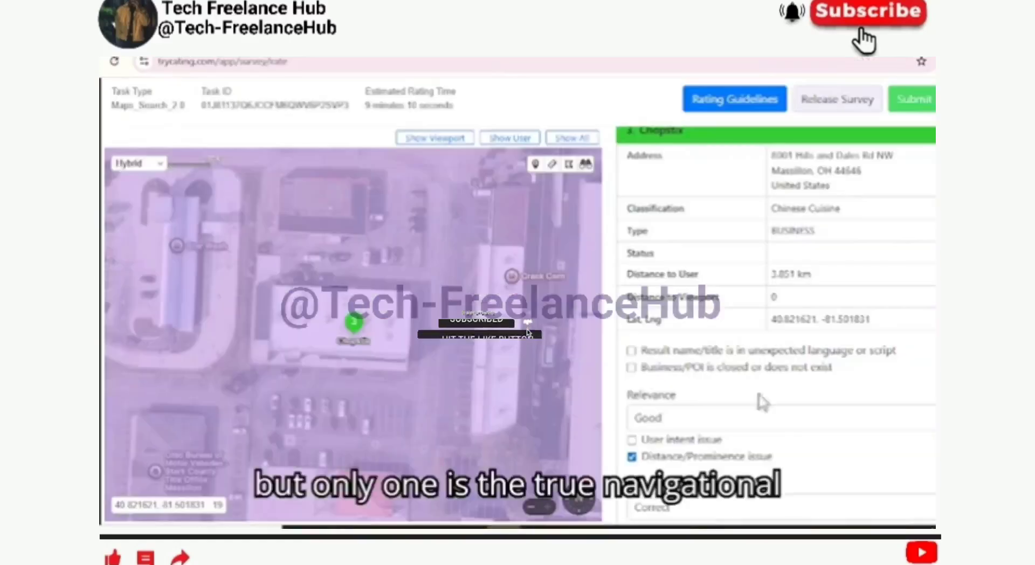
Step: Flag a user intent issue, rate Chopstix's pin Perfect, add a demotion comment and submit
scroll(755, 399, down, 4)
click(739, 396)
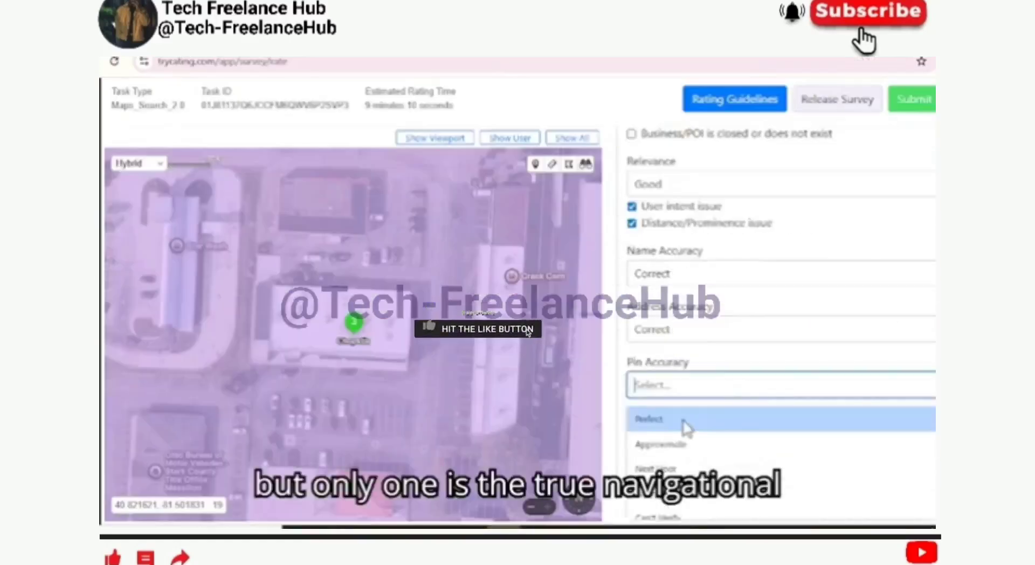
click(684, 423)
click(642, 451)
text(dsmd)
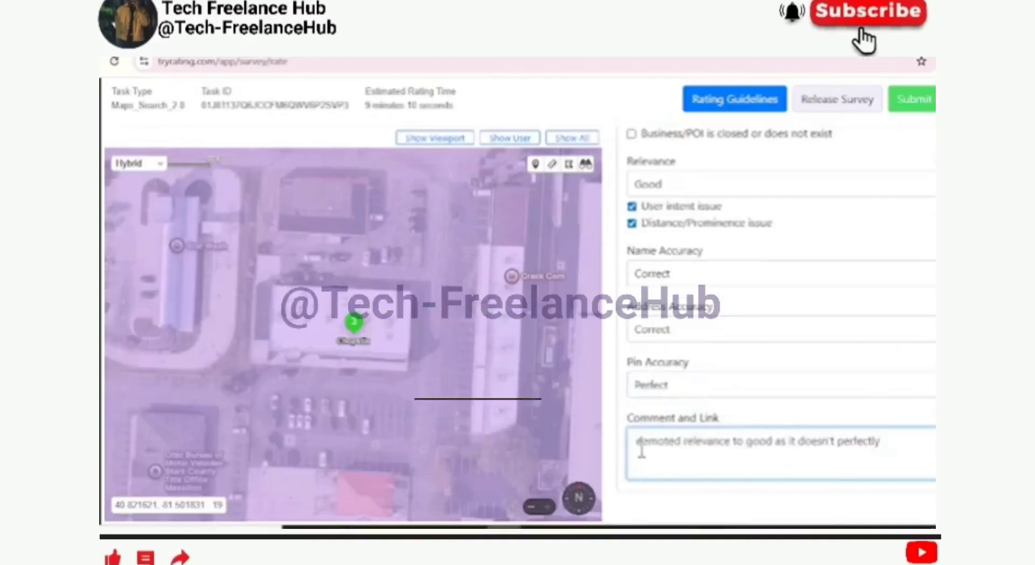
text(r in)
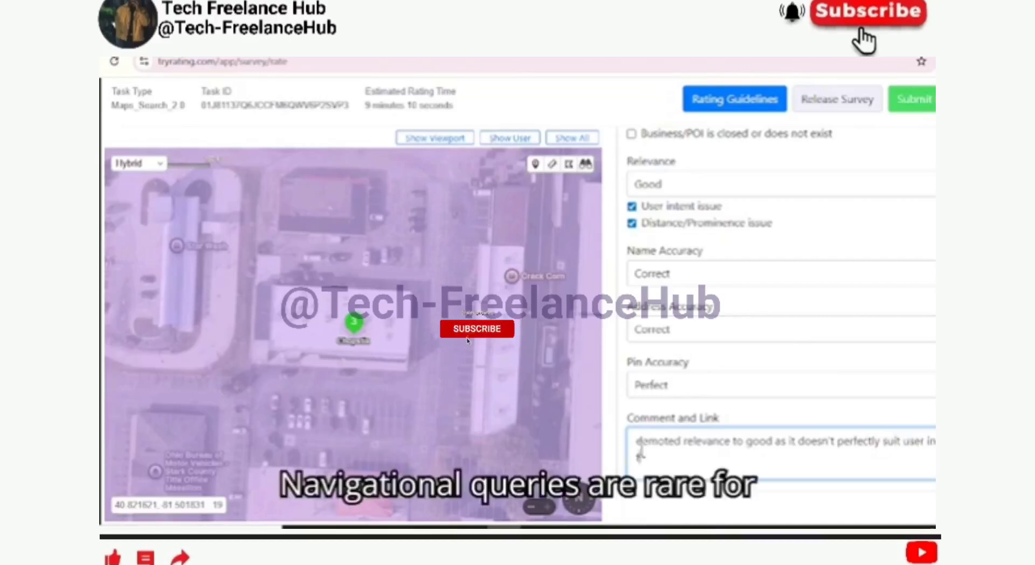
click(930, 112)
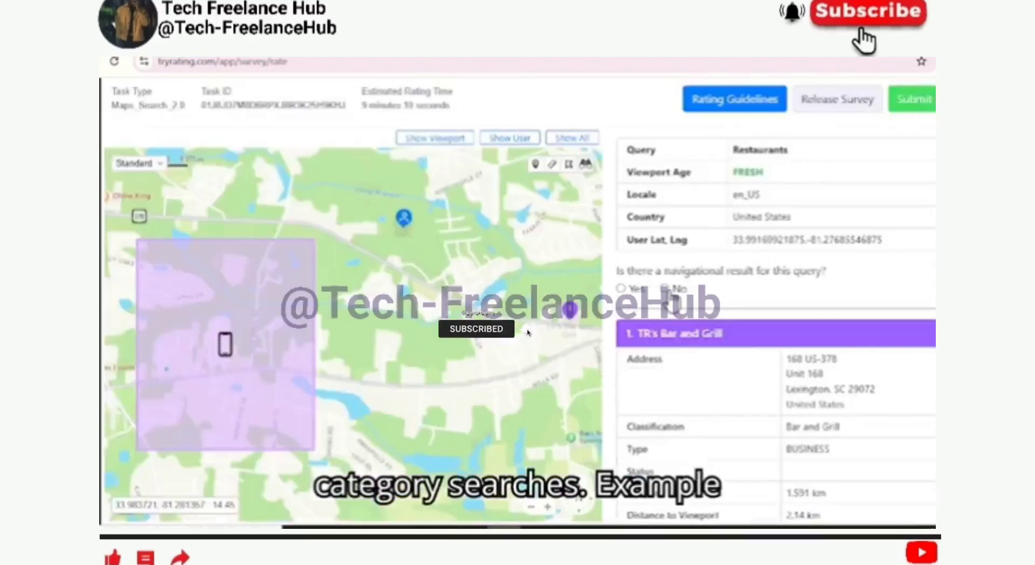
Step: Show El Jimador Restaurante on the map and try its website, which gives a connection-not-private warning
scroll(775, 325, down, 10)
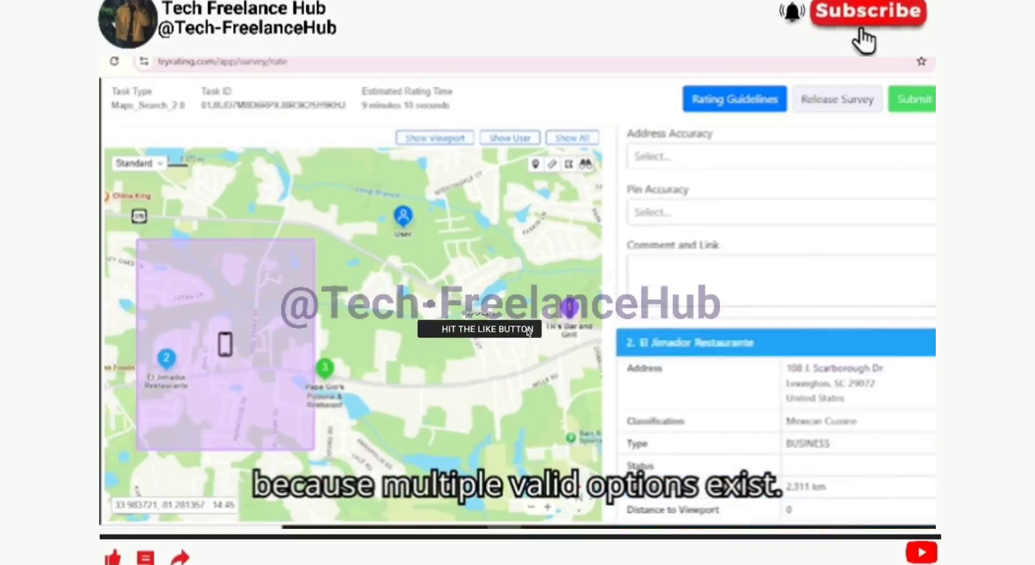
click(814, 350)
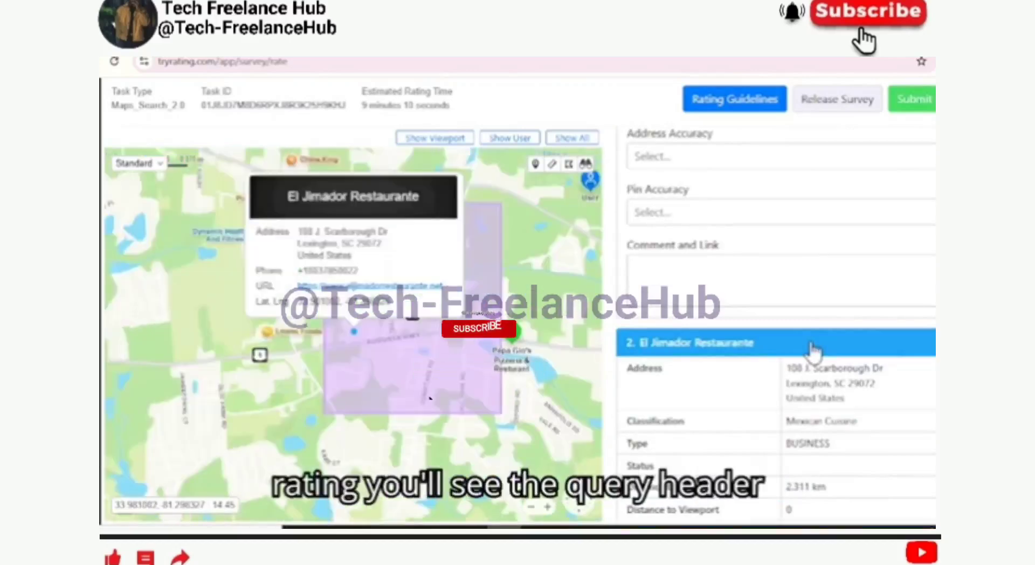
click(332, 287)
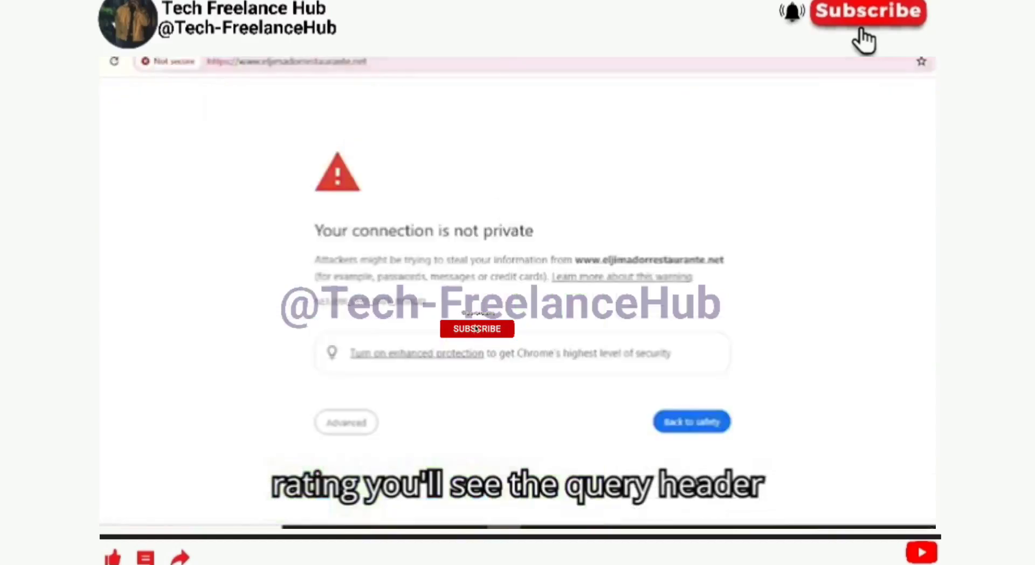
click(437, 39)
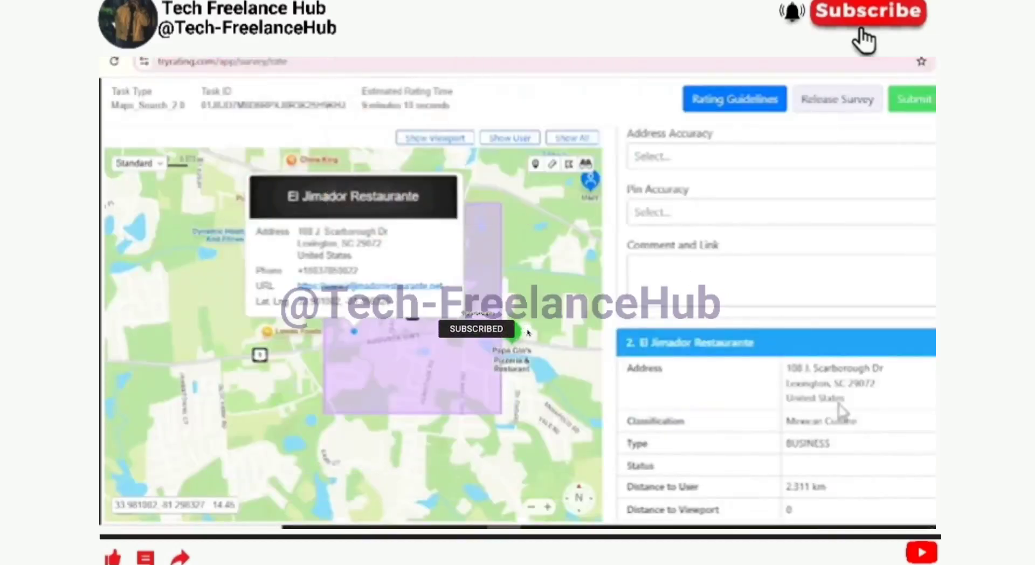
scroll(754, 302, down, 2)
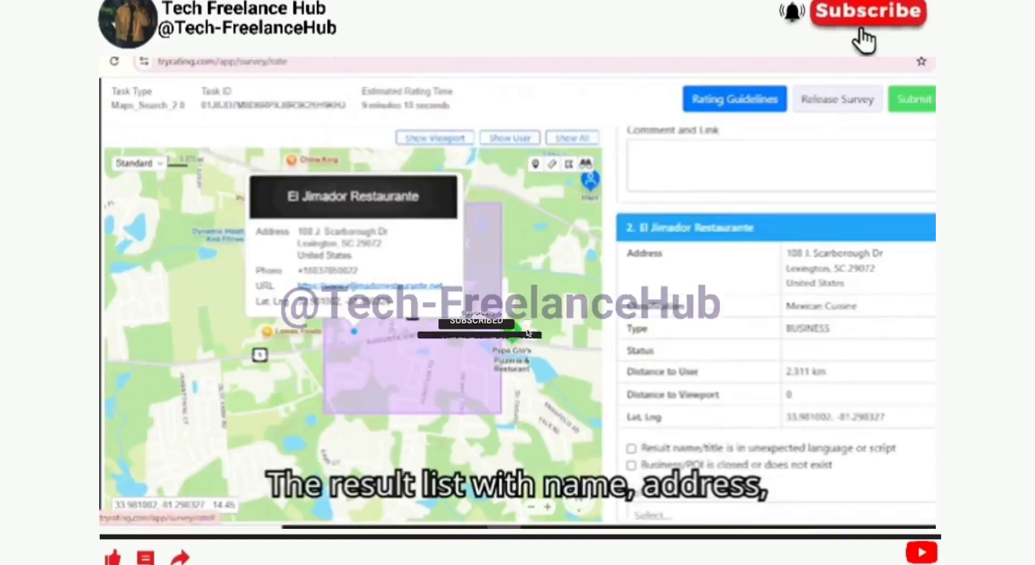
click(596, 38)
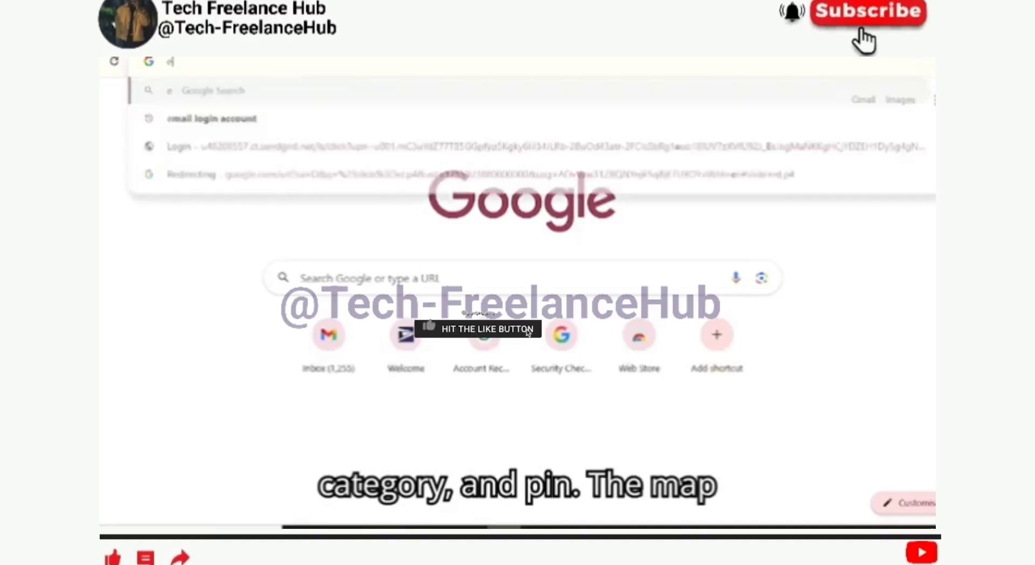
Step: Search the pasted 108 J. Scarborough Dr address and open El Jimador Mexican Restaurante's listing and map results
text(el jimador restaurant 108 J. Scarborough DrLexington, SC 29072United States)
key(Return)
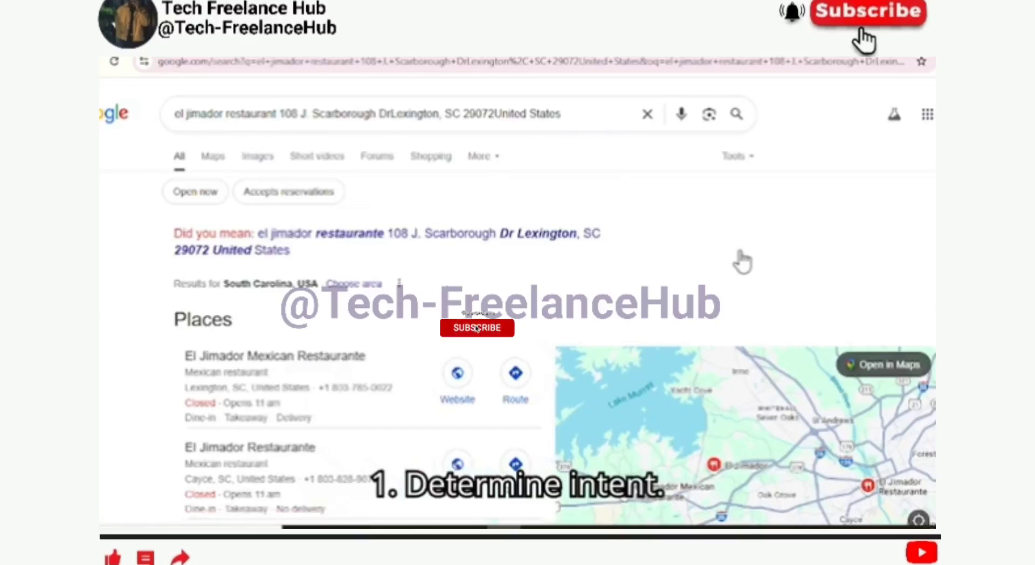
click(237, 369)
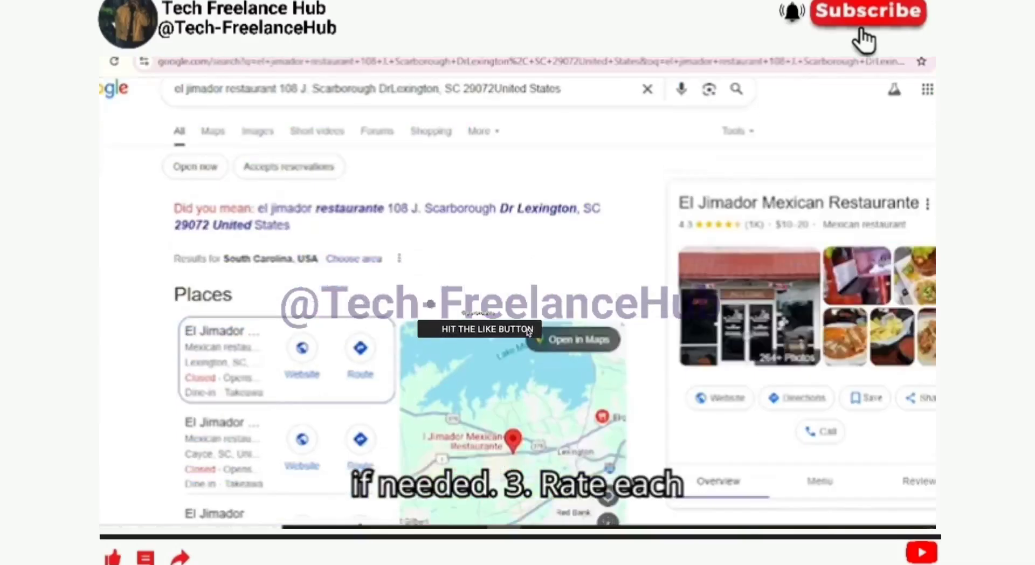
scroll(918, 258, down, 5)
scroll(917, 259, up, 5)
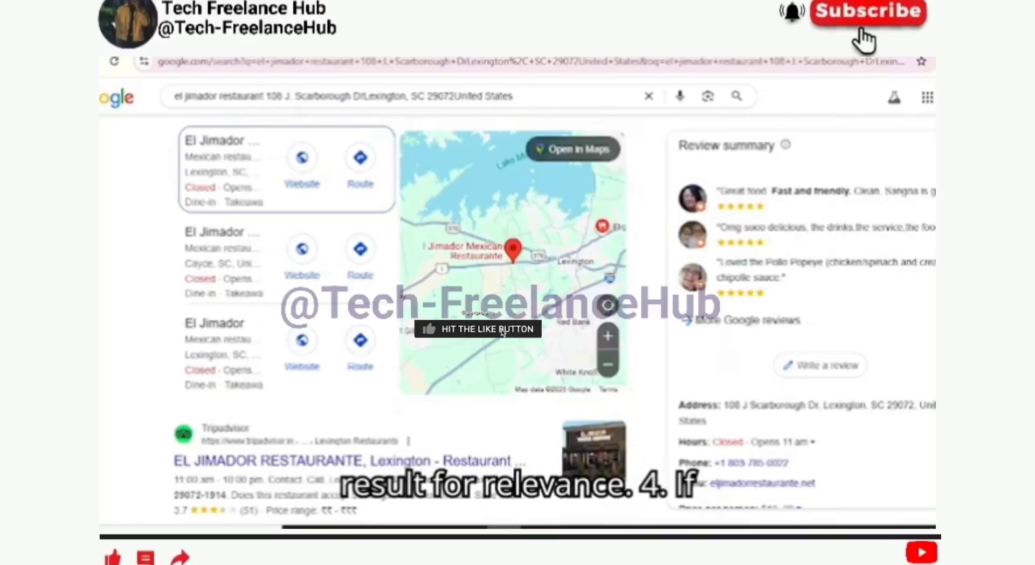
click(212, 158)
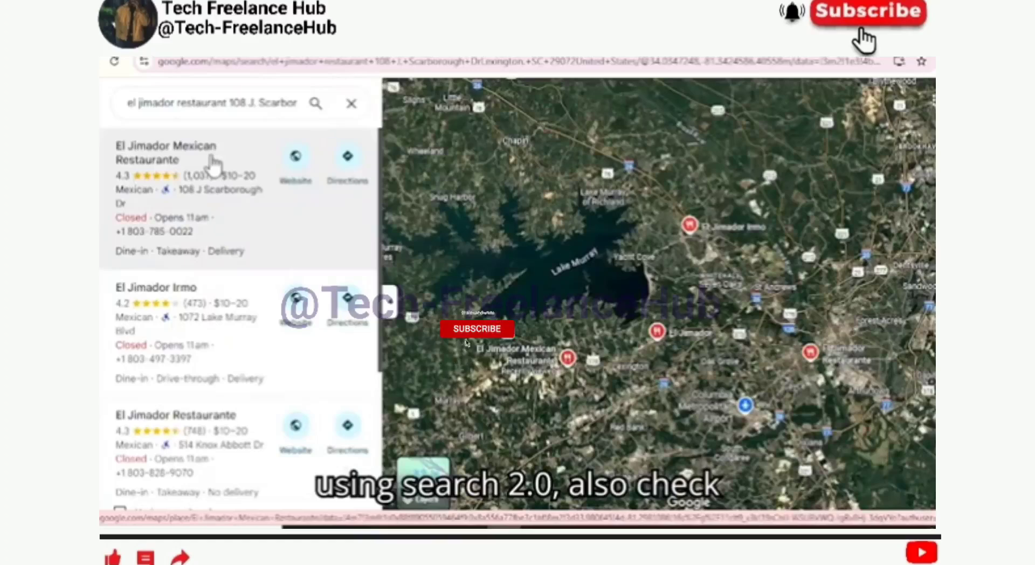
Step: Locate El Jimador Mexican Restaurante on the full satellite map, then return to the rating survey
click(214, 165)
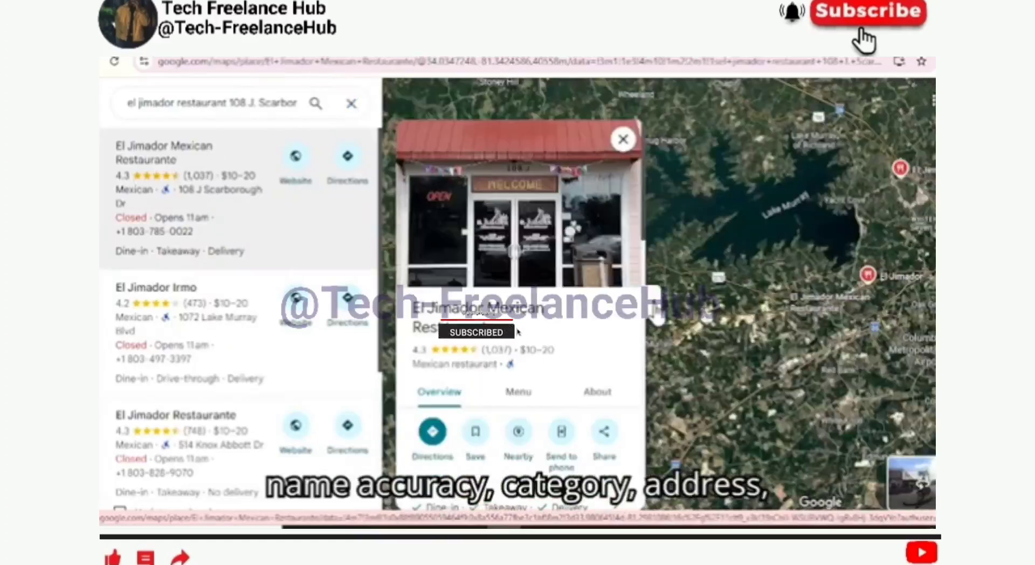
click(655, 306)
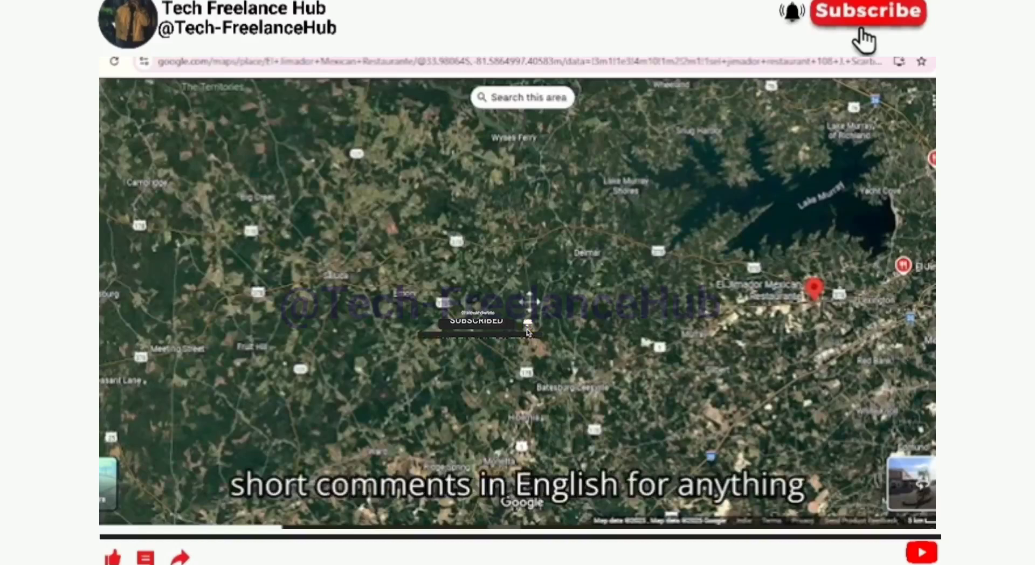
drag(529, 302, 340, 312)
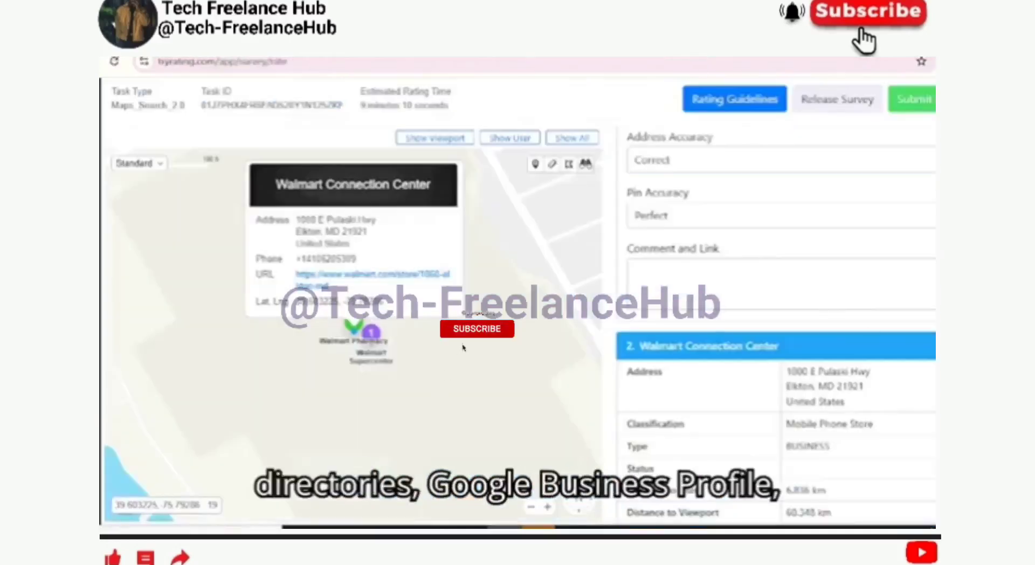
click(521, 382)
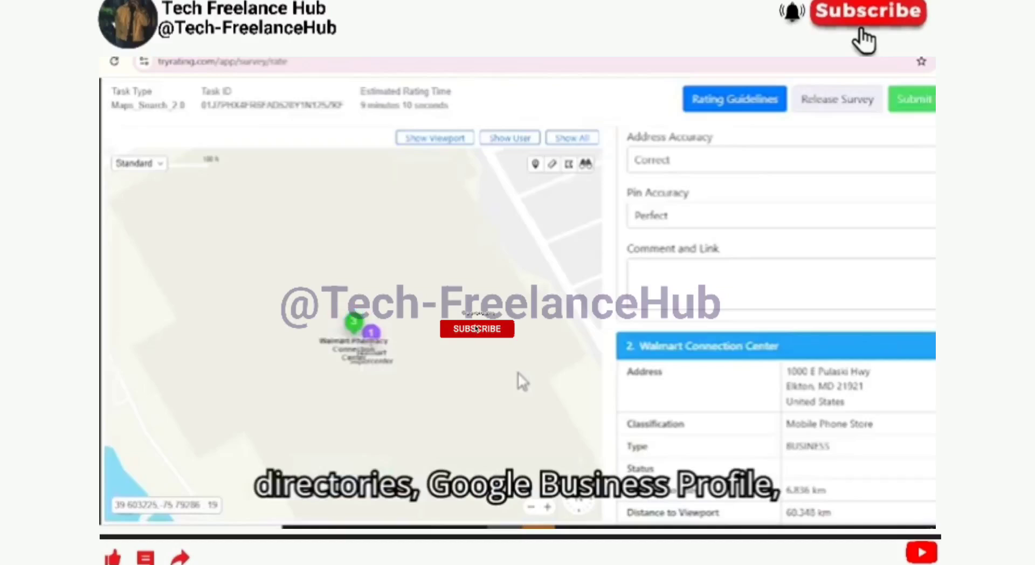